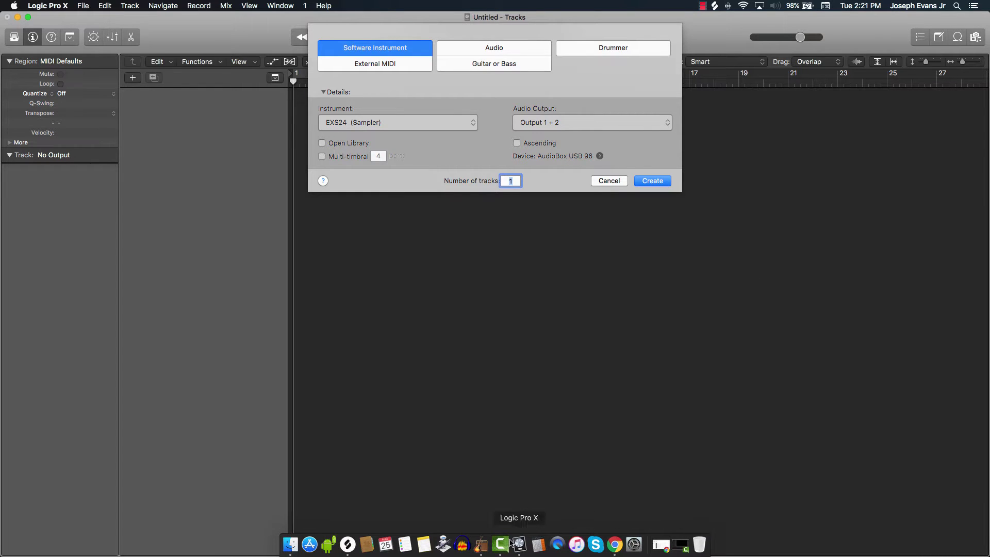
Step: Switch from Logic Pro X over to GarageBand from the Dock
{"action": "left_click", "coordinate": [477, 538]}
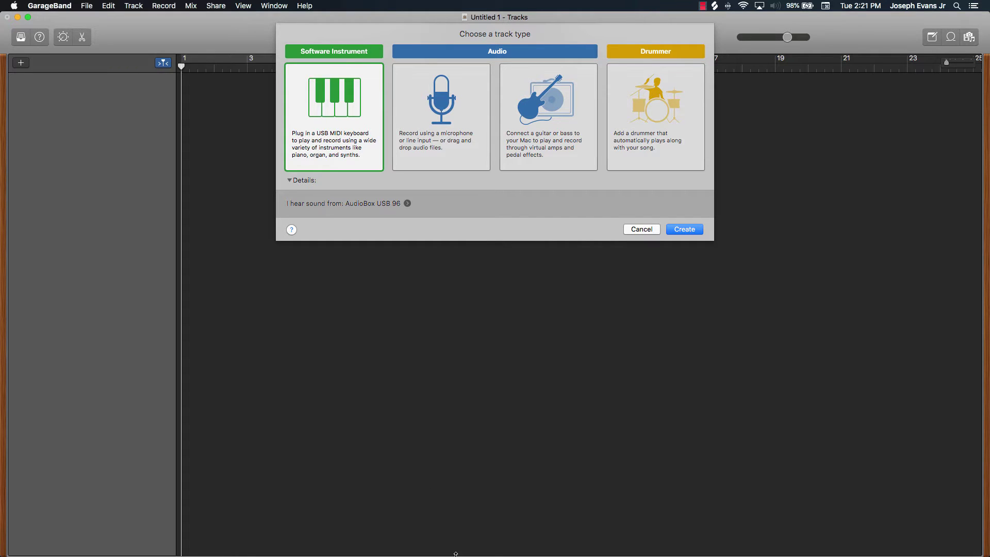
Step: Compare GarageBand's microphone, guitar/bass and Drummer track details, then return to Logic Pro X
{"action": "mouse_move", "coordinate": [487, 554]}
{"action": "left_click", "coordinate": [290, 180]}
{"action": "left_click", "coordinate": [443, 95]}
{"action": "left_click", "coordinate": [532, 124]}
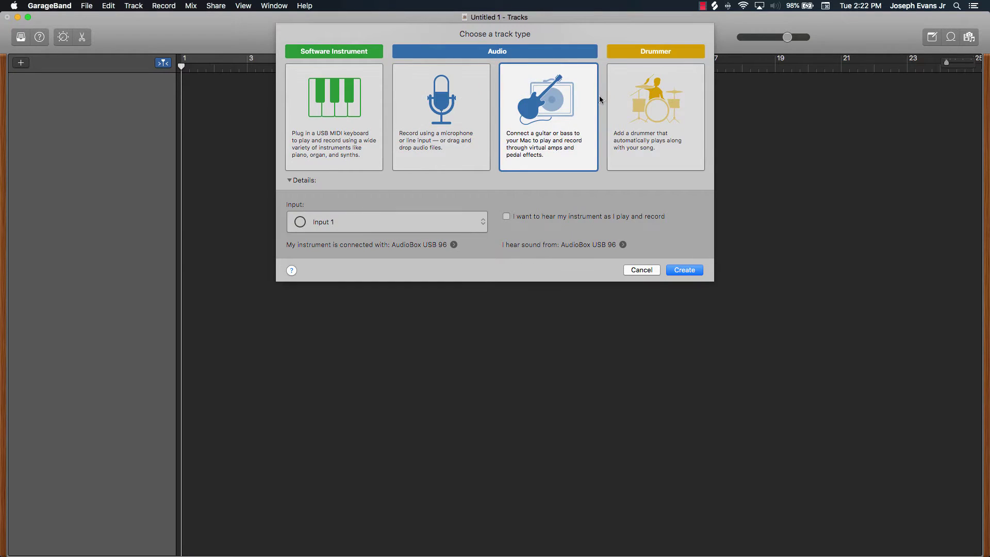
{"action": "left_click", "coordinate": [652, 108]}
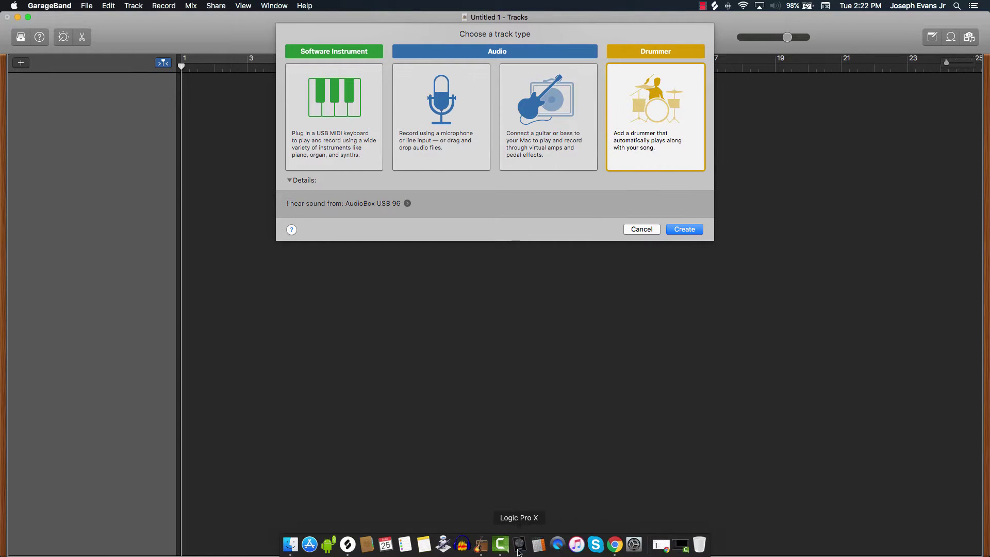
{"action": "left_click", "coordinate": [519, 544]}
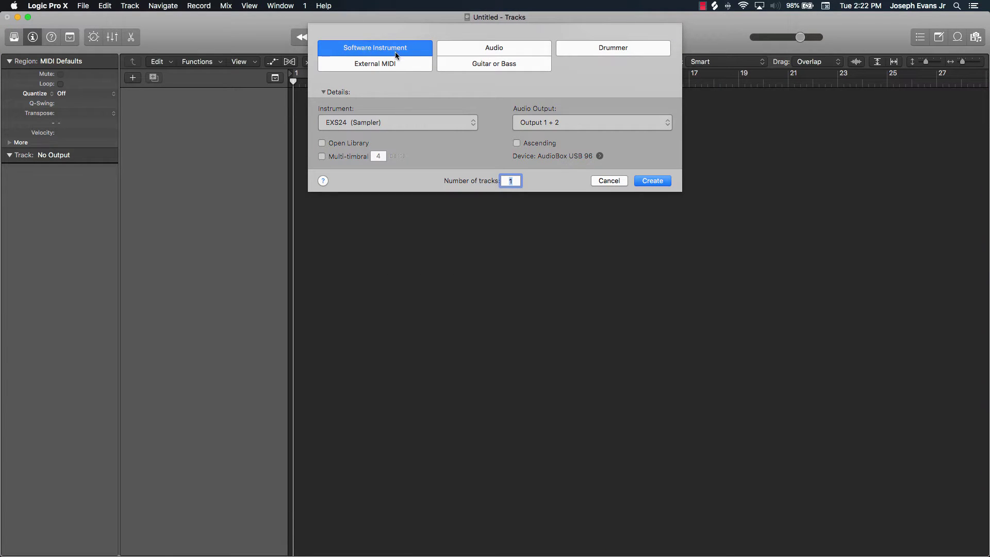
Step: Keep EXS24 (Sampler) as the instrument and set the new track's audio output to No Output
{"action": "left_click", "coordinate": [390, 127]}
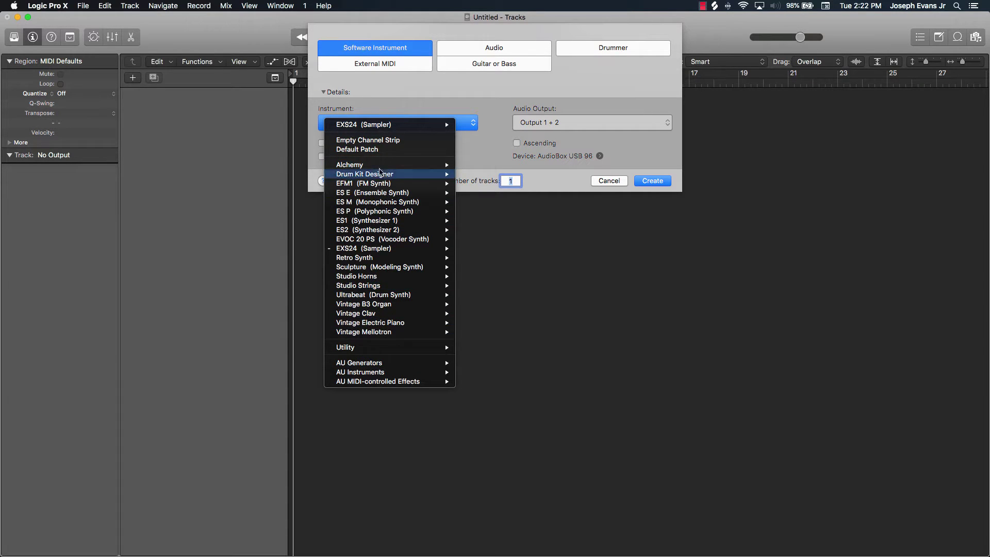
{"action": "mouse_move", "coordinate": [414, 167]}
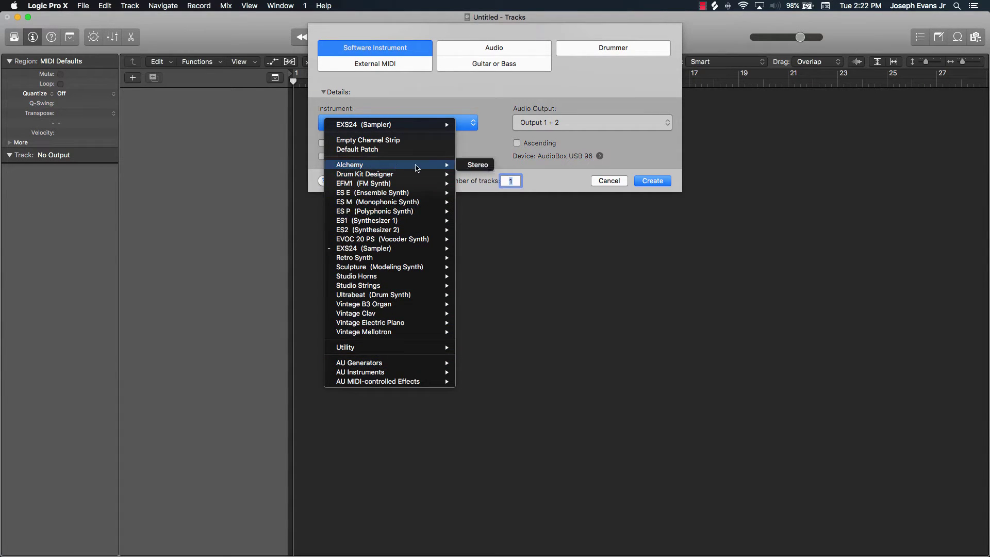
{"action": "left_click", "coordinate": [520, 110]}
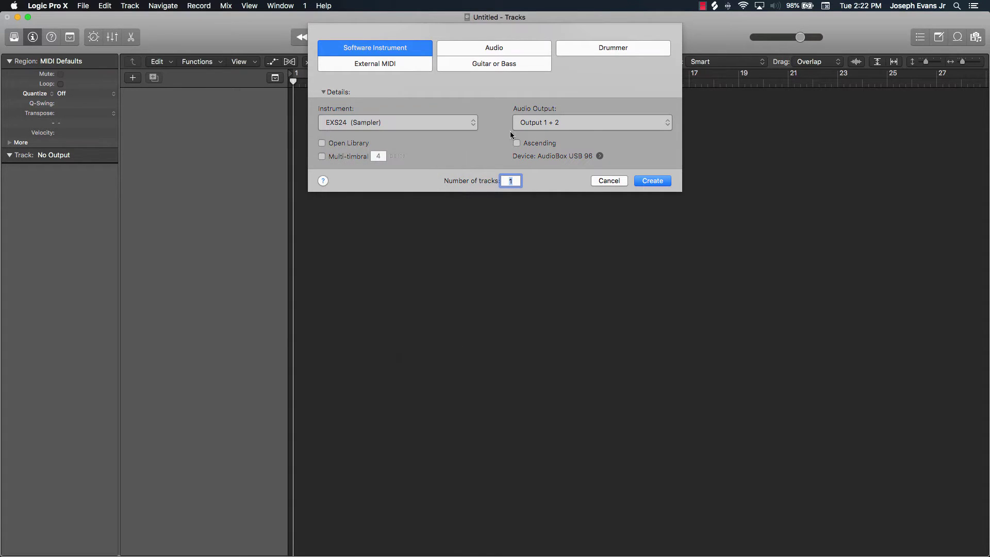
{"action": "left_click", "coordinate": [561, 121]}
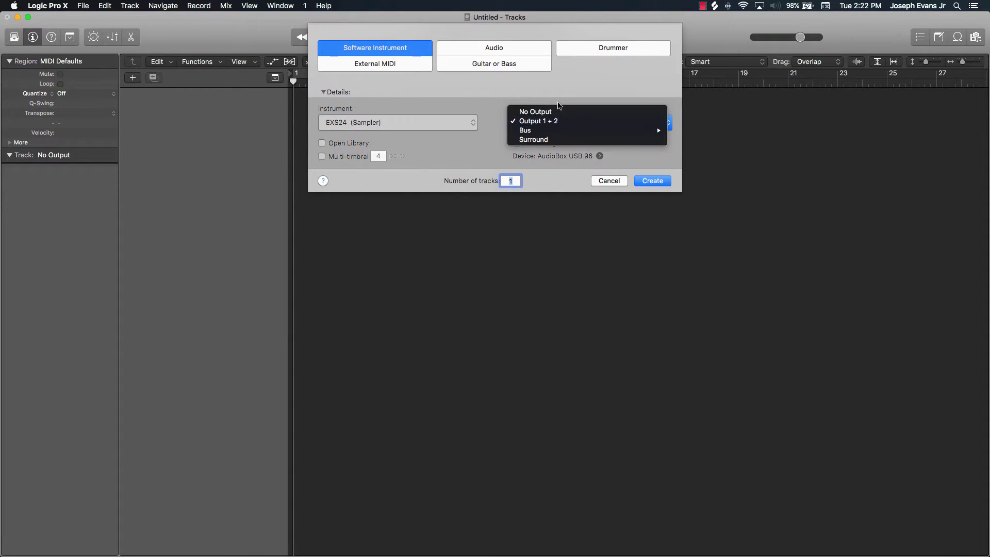
{"action": "left_click", "coordinate": [537, 116]}
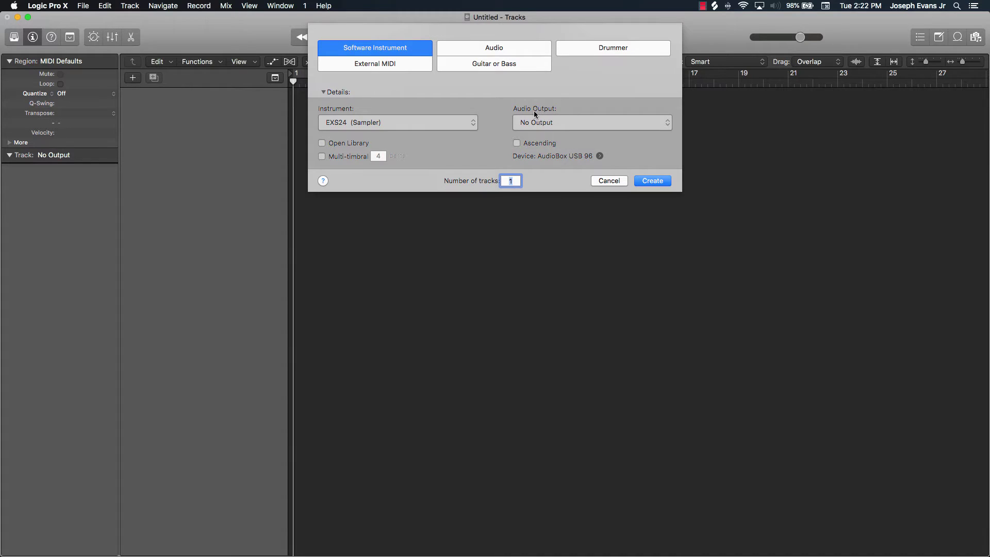
{"action": "left_click", "coordinate": [541, 116]}
{"action": "left_click", "coordinate": [498, 105]}
Step: Create the Inst 1 track, close the EXS24 window, and switch to GarageBand
{"action": "mouse_move", "coordinate": [545, 555]}
{"action": "left_click", "coordinate": [650, 180]}
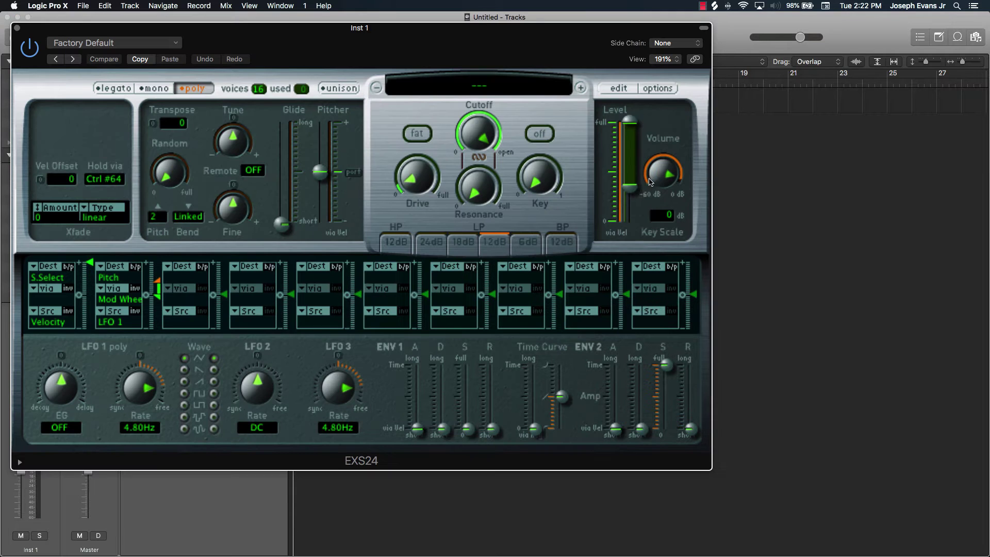
{"action": "key", "text": "super+w"}
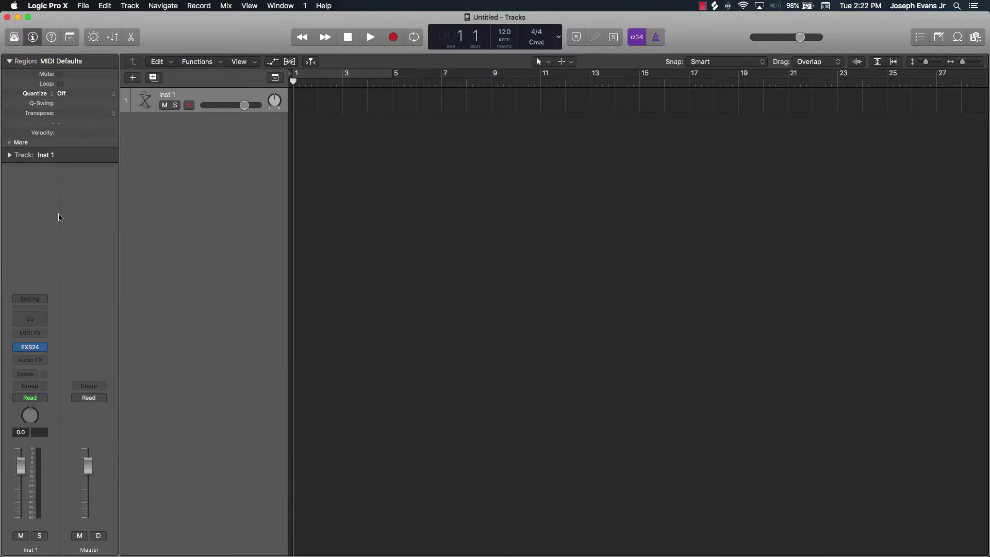
{"action": "mouse_move", "coordinate": [519, 551]}
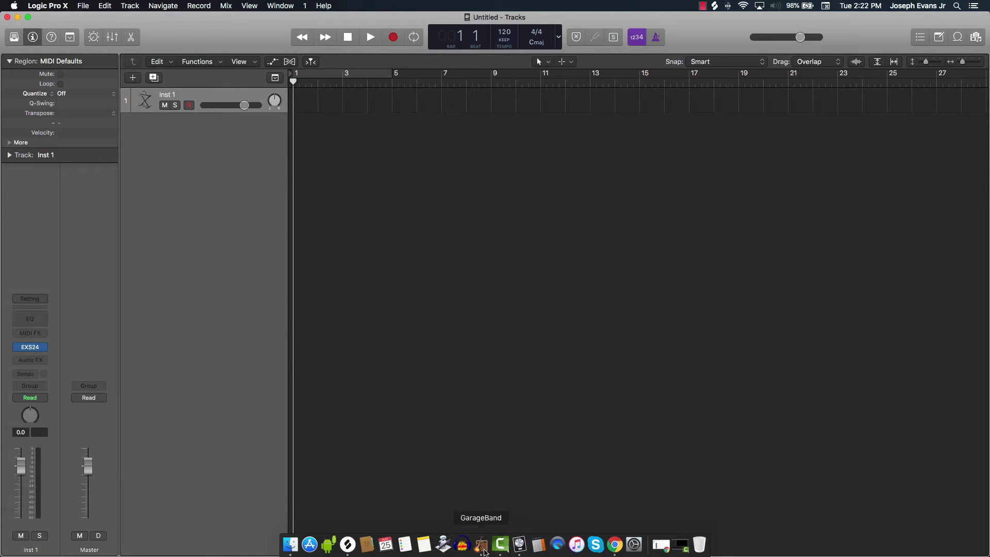
{"action": "left_click", "coordinate": [482, 549]}
Step: Create a Classic Electric Piano software instrument track and hide its Smart Controls
{"action": "left_click", "coordinate": [334, 116]}
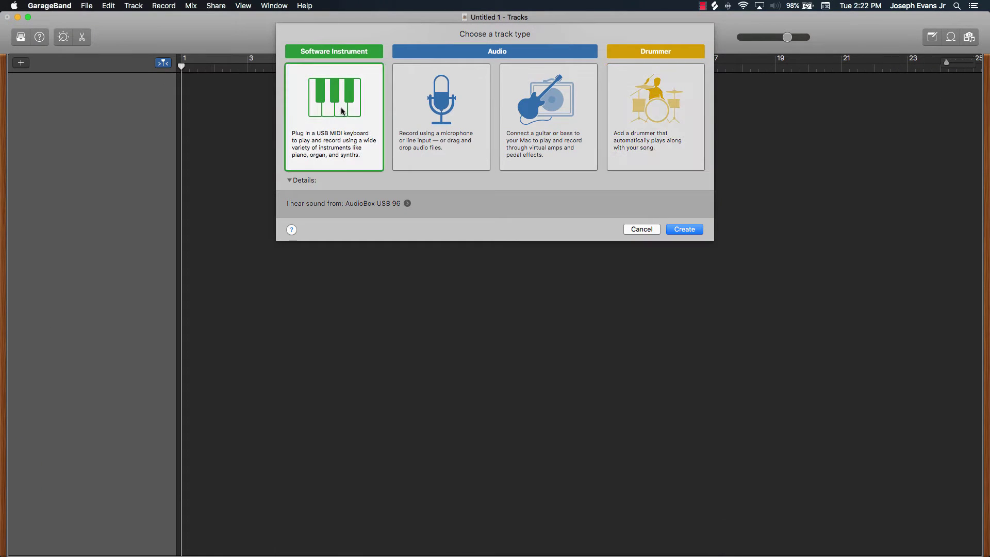
{"action": "left_click", "coordinate": [677, 230]}
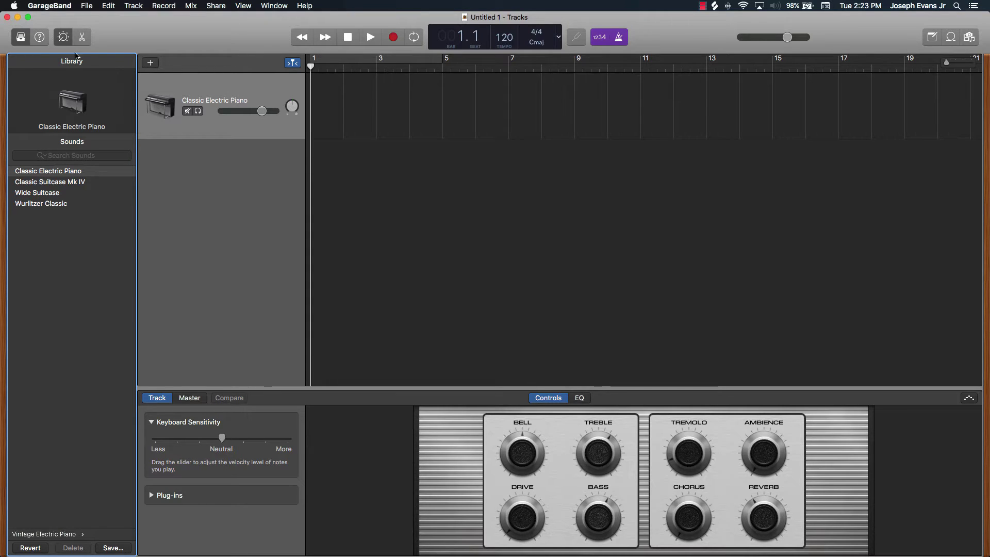
{"action": "left_click", "coordinate": [19, 38]}
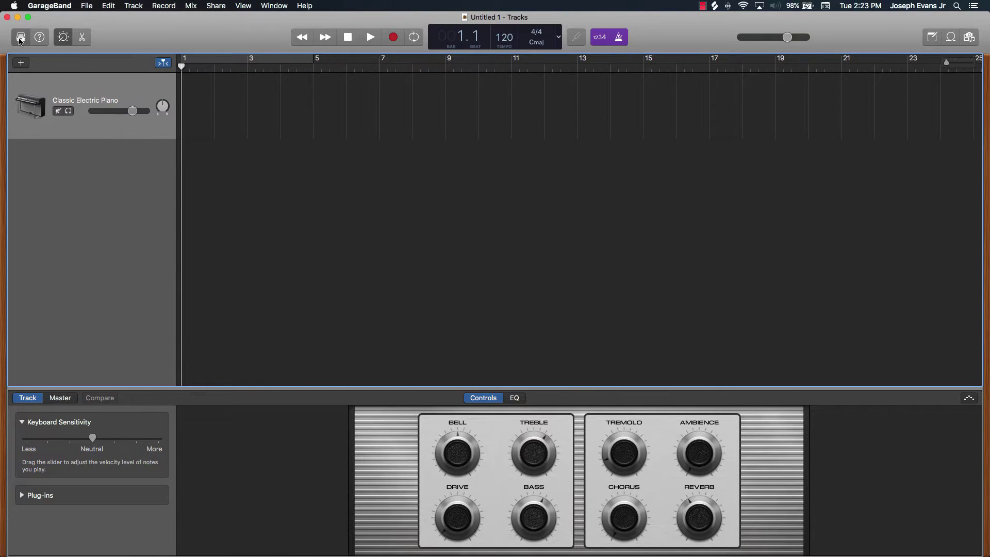
{"action": "left_click", "coordinate": [20, 38]}
{"action": "left_click", "coordinate": [64, 38]}
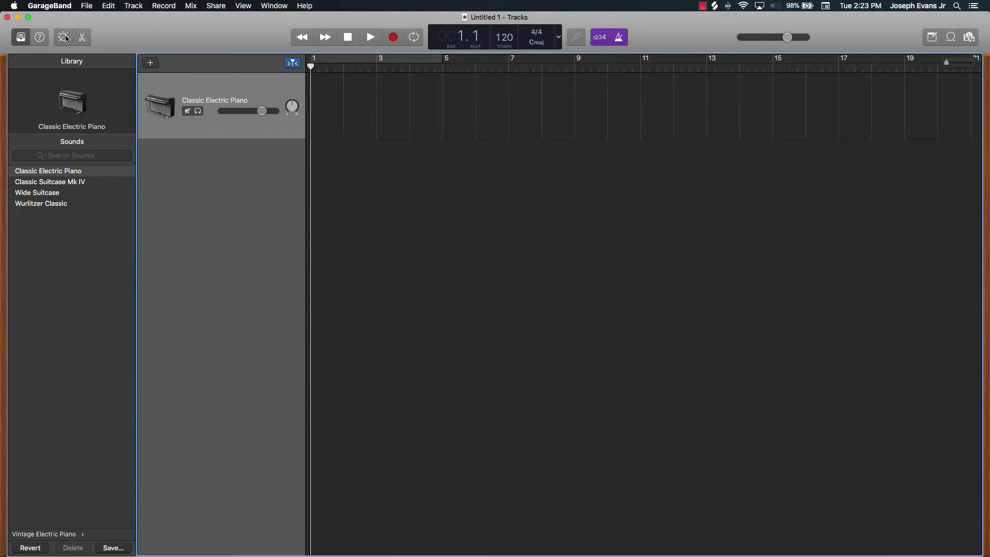
Step: Reshow the sound library, browse the Bass category, then clear that selection
{"action": "left_click", "coordinate": [20, 38]}
{"action": "left_click", "coordinate": [20, 38]}
{"action": "scroll", "coordinate": [48, 255], "scroll_direction": "left", "scroll_amount": 5}
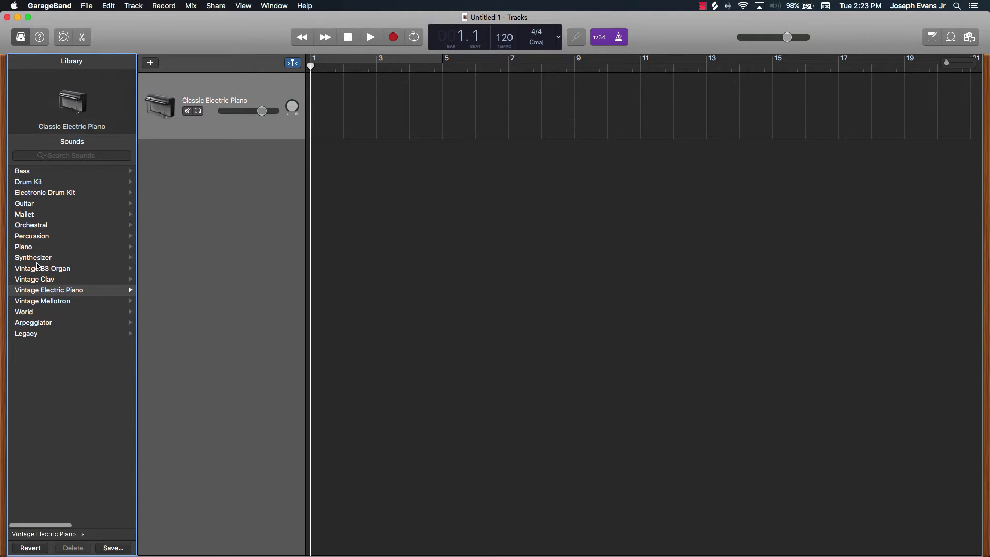
{"action": "left_click", "coordinate": [52, 171]}
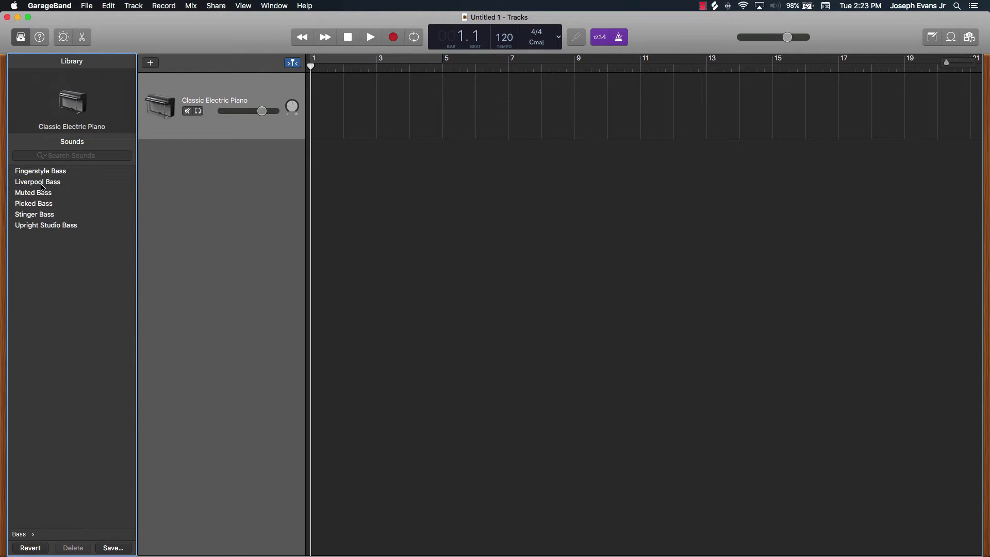
{"action": "scroll", "coordinate": [42, 188], "scroll_direction": "left", "scroll_amount": 5}
{"action": "scroll", "coordinate": [47, 191], "scroll_direction": "right", "scroll_amount": 5}
{"action": "scroll", "coordinate": [46, 194], "scroll_direction": "left", "scroll_amount": 5}
{"action": "scroll", "coordinate": [46, 208], "scroll_direction": "down", "scroll_amount": 1}
{"action": "scroll", "coordinate": [49, 202], "scroll_direction": "up", "scroll_amount": 1}
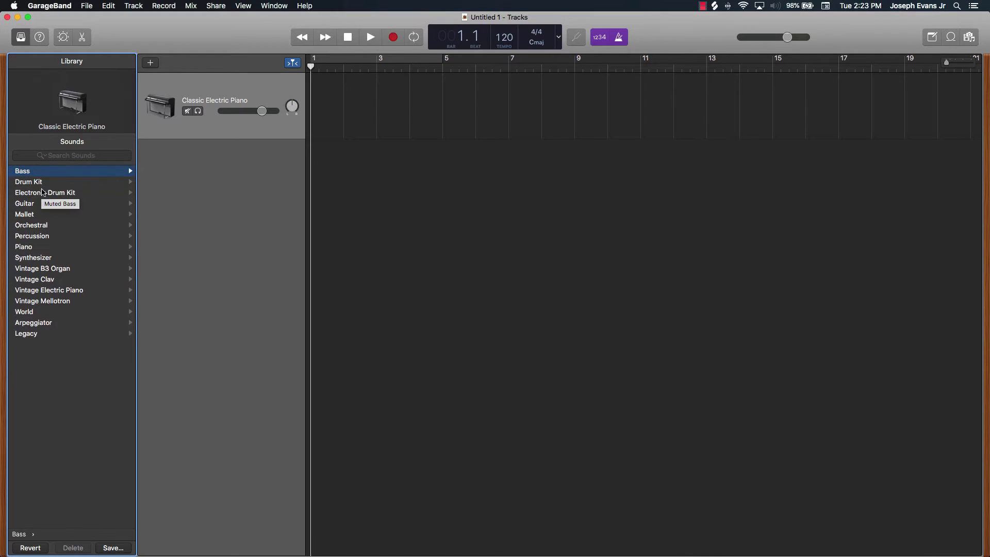
{"action": "left_click", "coordinate": [49, 372]}
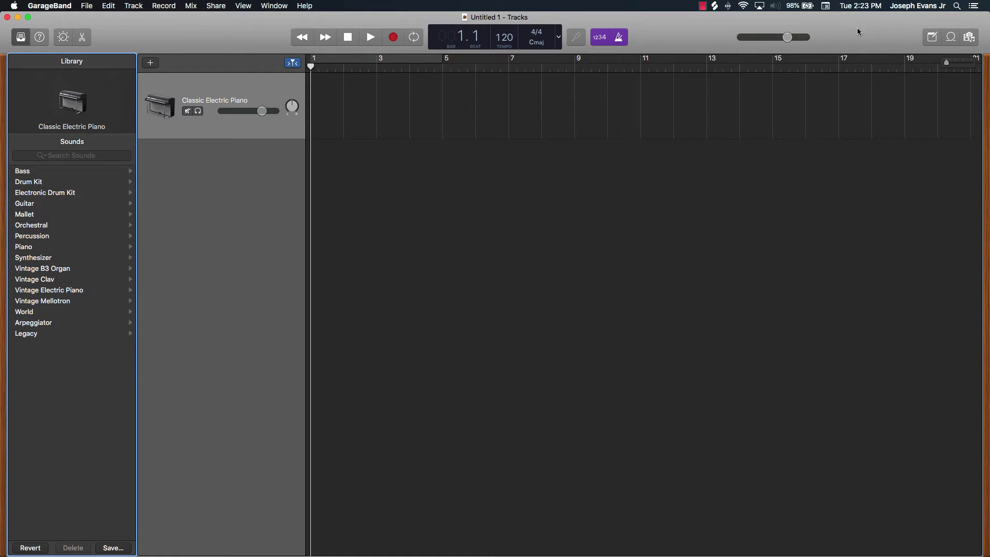
{"action": "left_click", "coordinate": [950, 36]}
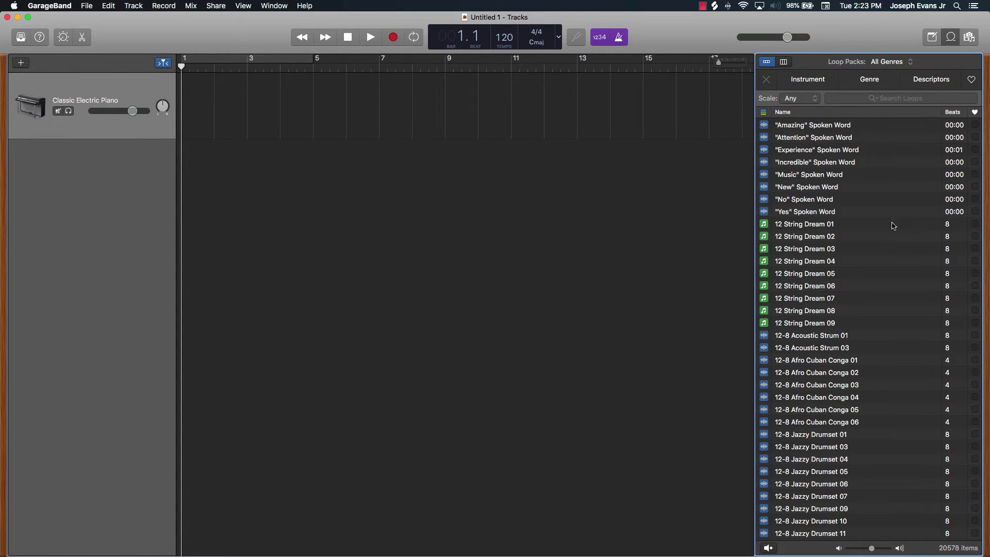
{"action": "scroll", "coordinate": [865, 347], "scroll_direction": "down", "scroll_amount": 20}
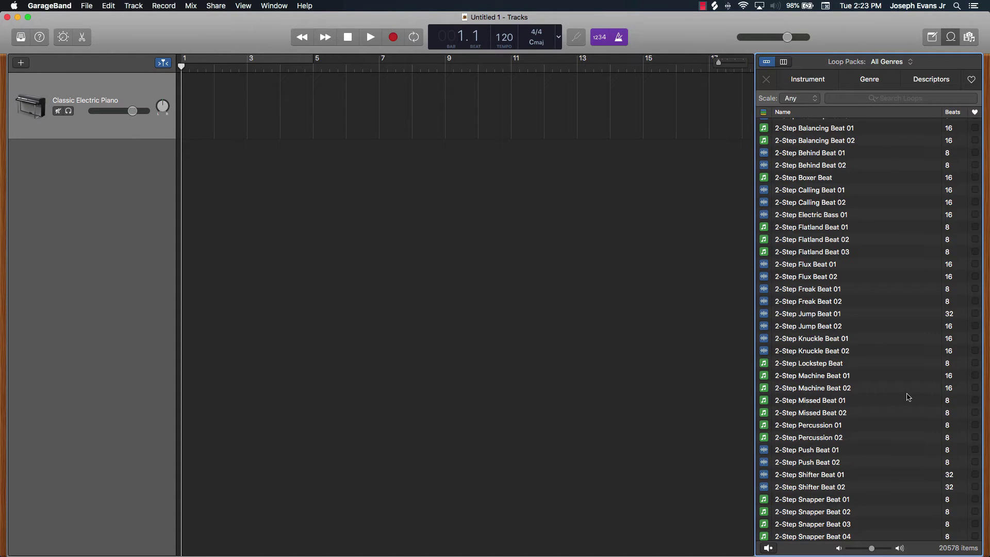
{"action": "scroll", "coordinate": [879, 288], "scroll_direction": "up", "scroll_amount": 20}
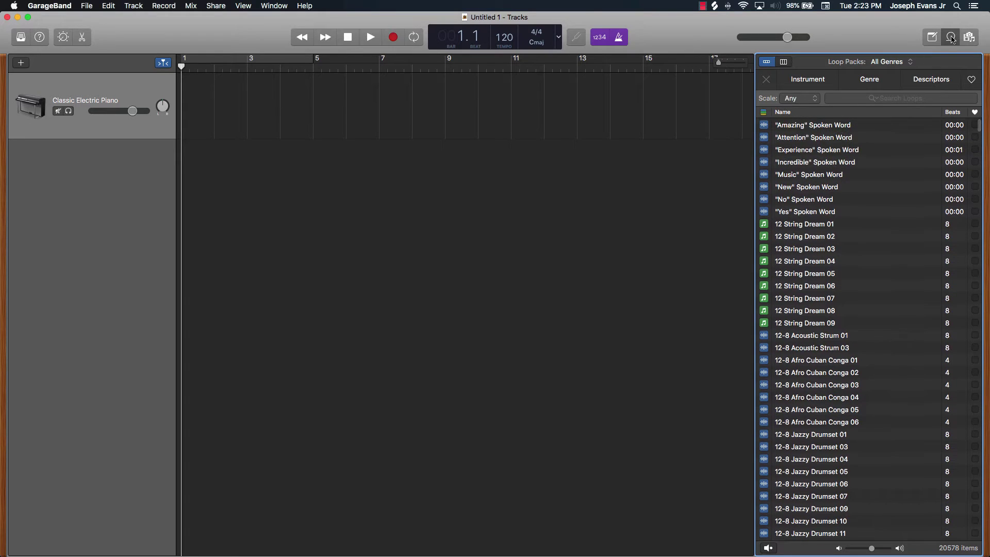
{"action": "left_click", "coordinate": [21, 38]}
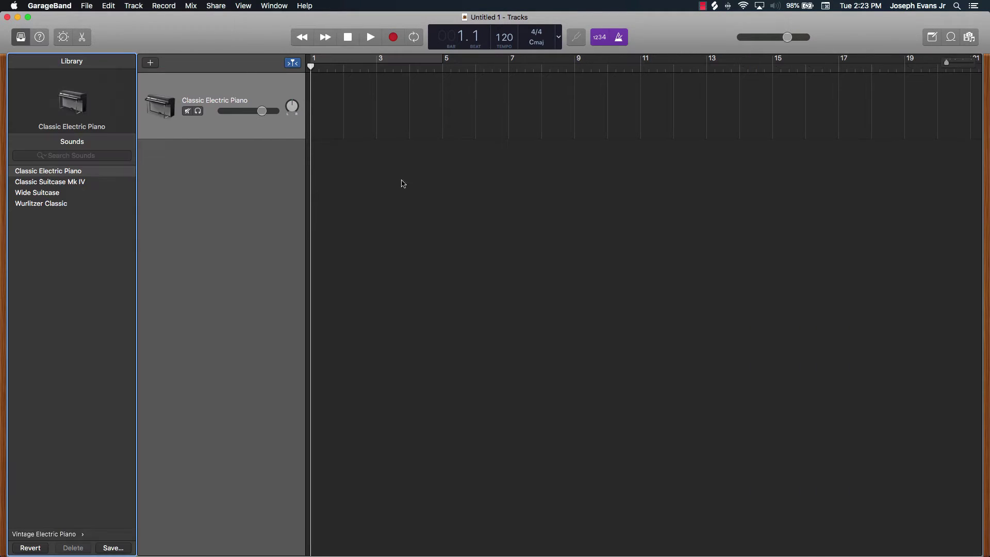
{"action": "mouse_move", "coordinate": [346, 552]}
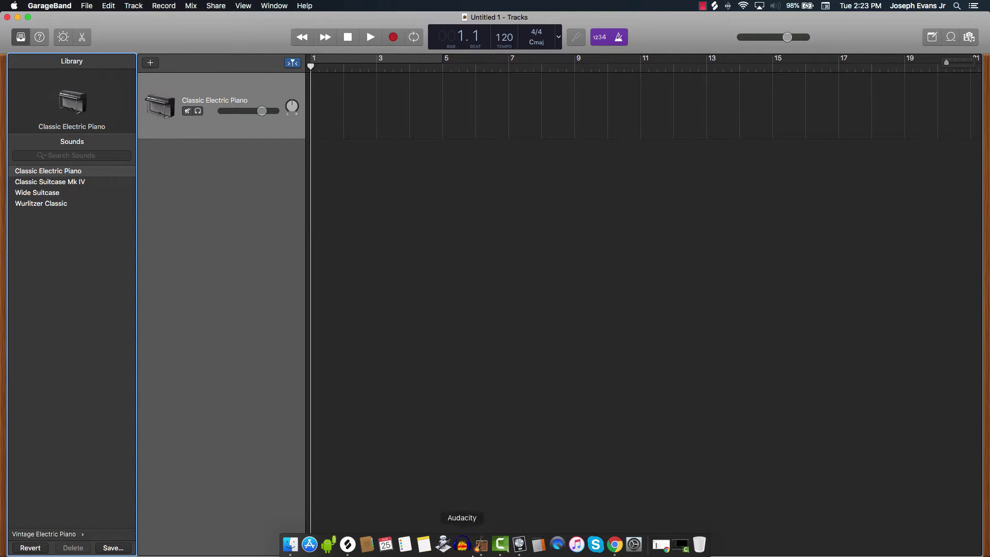
Step: In Logic Pro X, hide the inspector, open the 29800-loop browser, and show the sound Library
{"action": "left_click", "coordinate": [521, 550]}
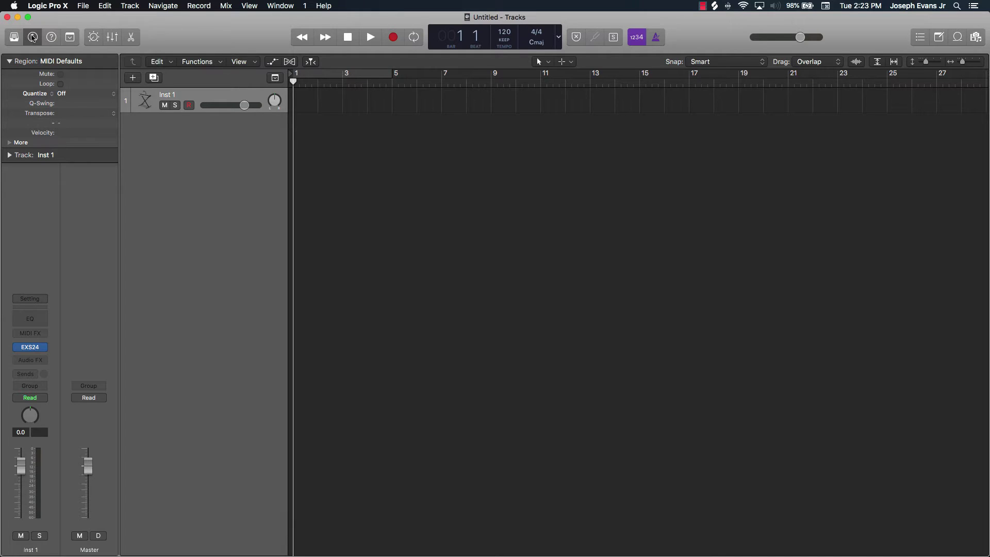
{"action": "left_click", "coordinate": [32, 37]}
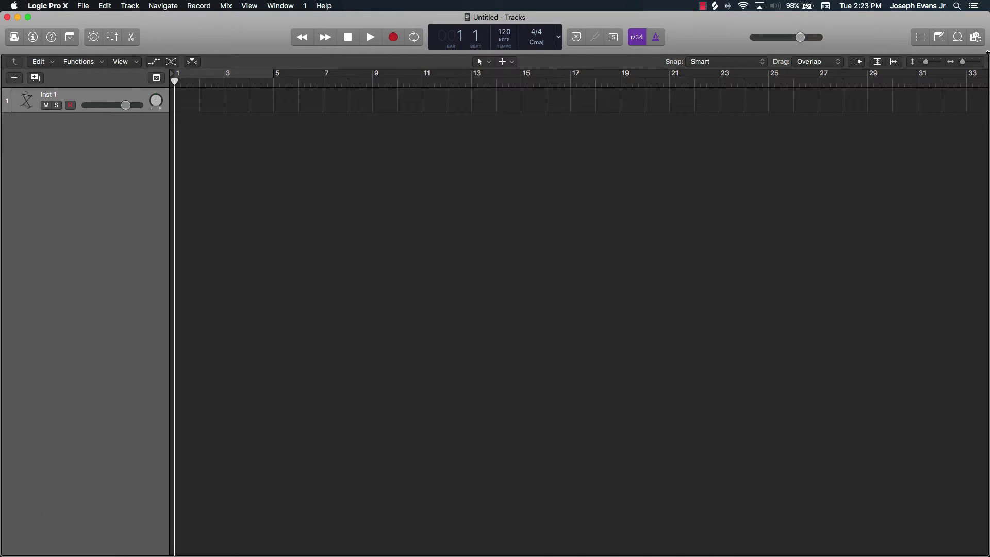
{"action": "left_click", "coordinate": [957, 38]}
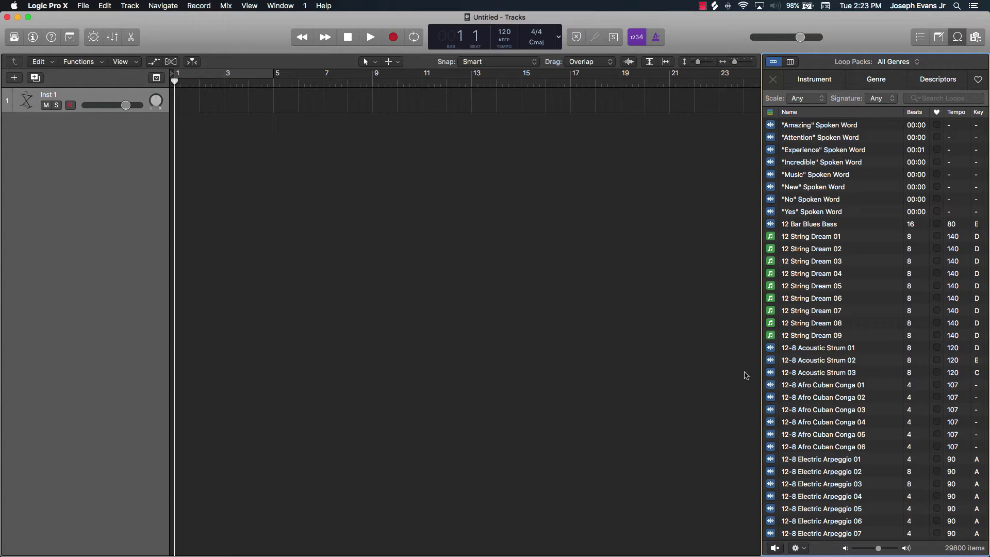
{"action": "scroll", "coordinate": [820, 263], "scroll_direction": "down", "scroll_amount": 20}
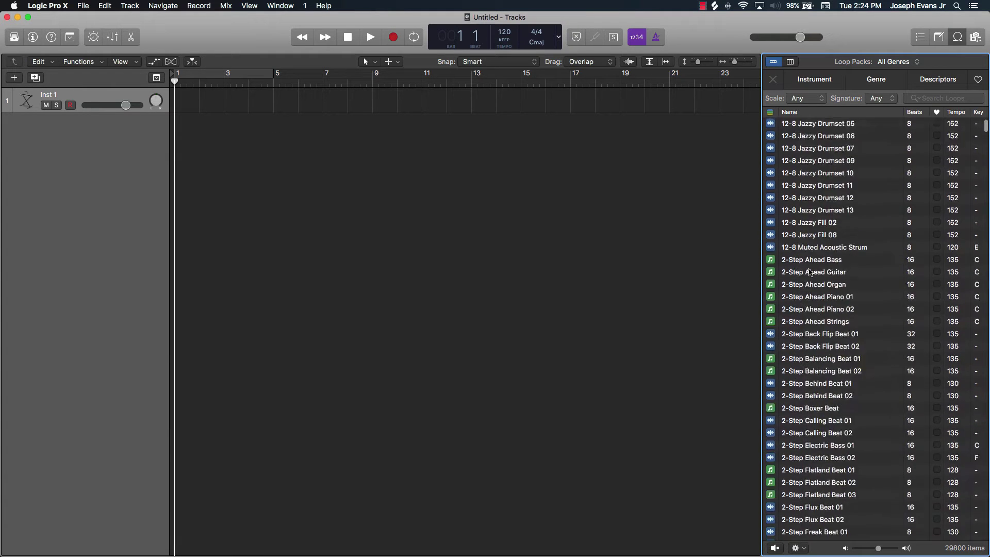
{"action": "scroll", "coordinate": [808, 274], "scroll_direction": "up", "scroll_amount": 20}
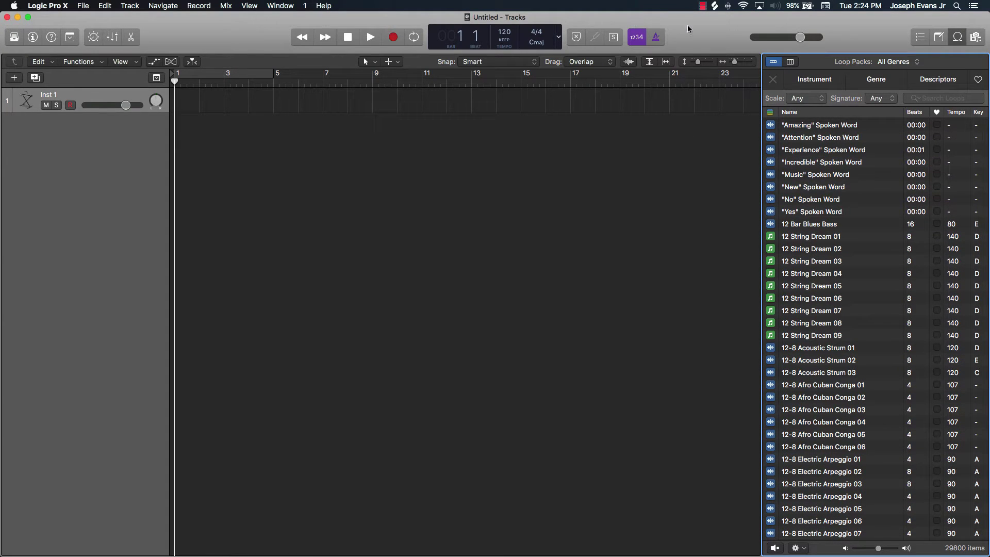
{"action": "left_click", "coordinate": [14, 37]}
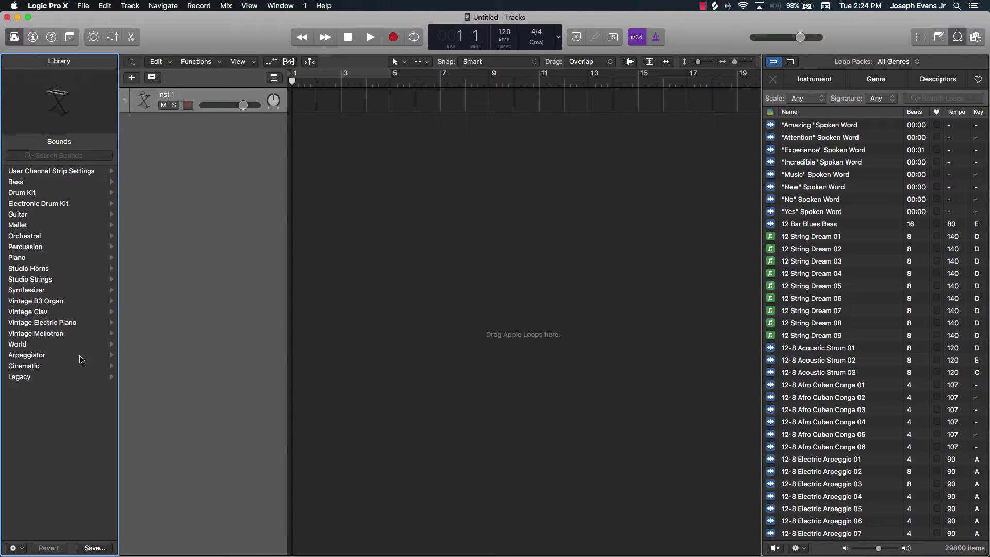
Step: Show the inspector and load Alchemy (Stereo) on Inst 1, browsing its presets
{"action": "left_click", "coordinate": [32, 37]}
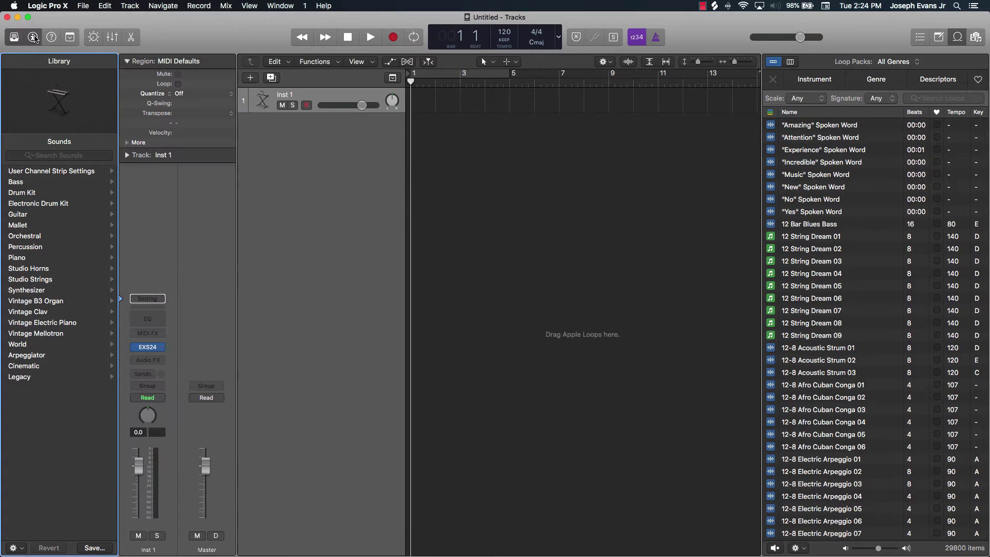
{"action": "left_click", "coordinate": [161, 346]}
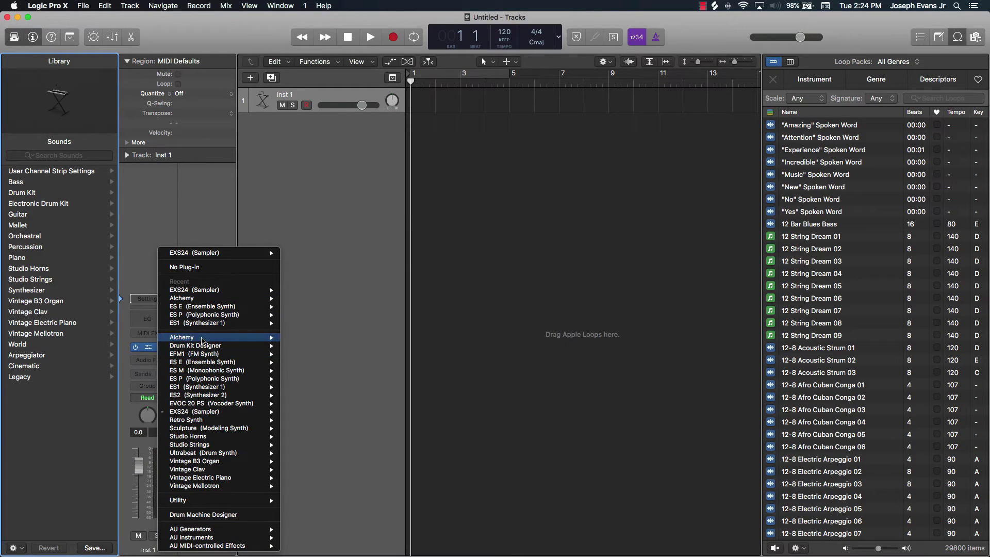
{"action": "mouse_move", "coordinate": [255, 338]}
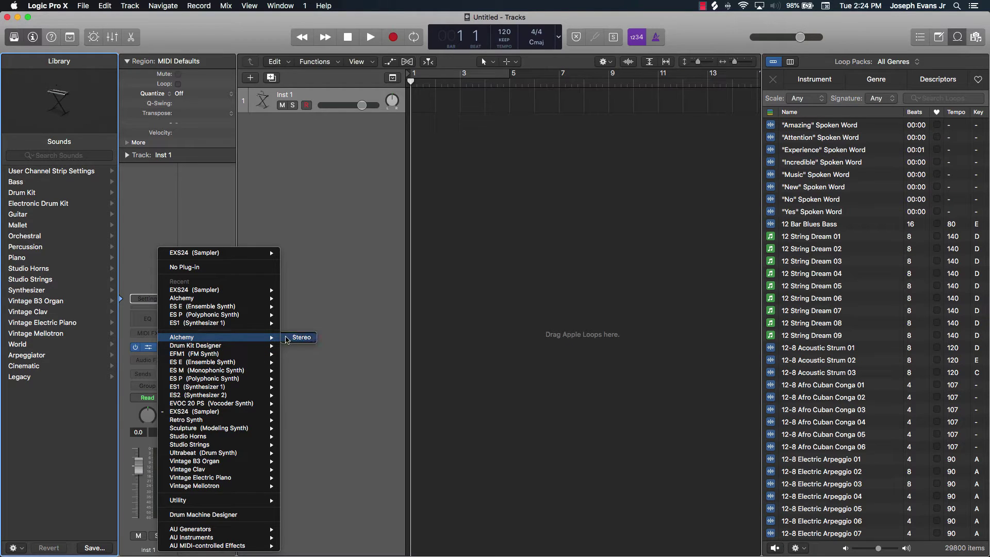
{"action": "left_click", "coordinate": [301, 337]}
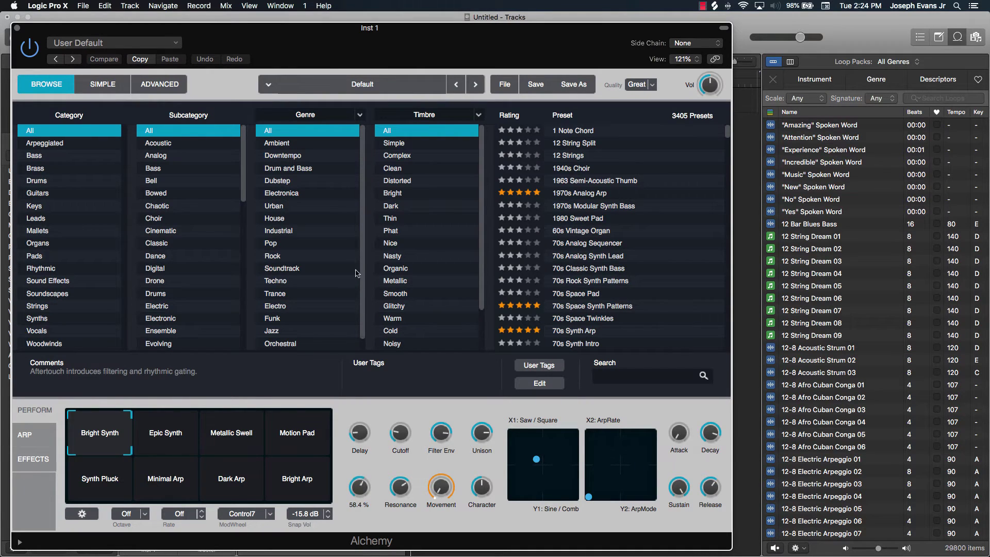
{"action": "scroll", "coordinate": [615, 298], "scroll_direction": "down", "scroll_amount": 15}
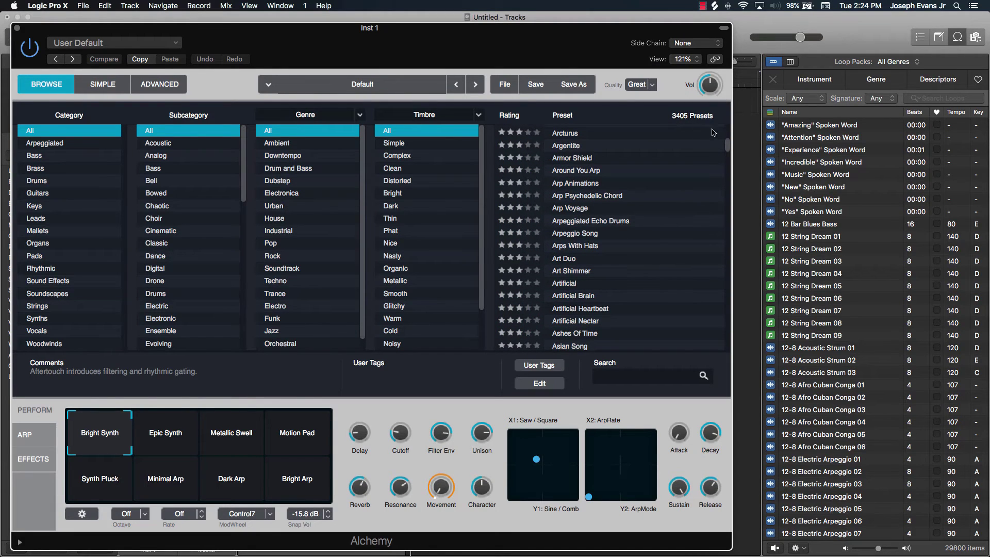
{"action": "left_click_drag", "start_coordinate": [727, 145], "coordinate": [690, 389]}
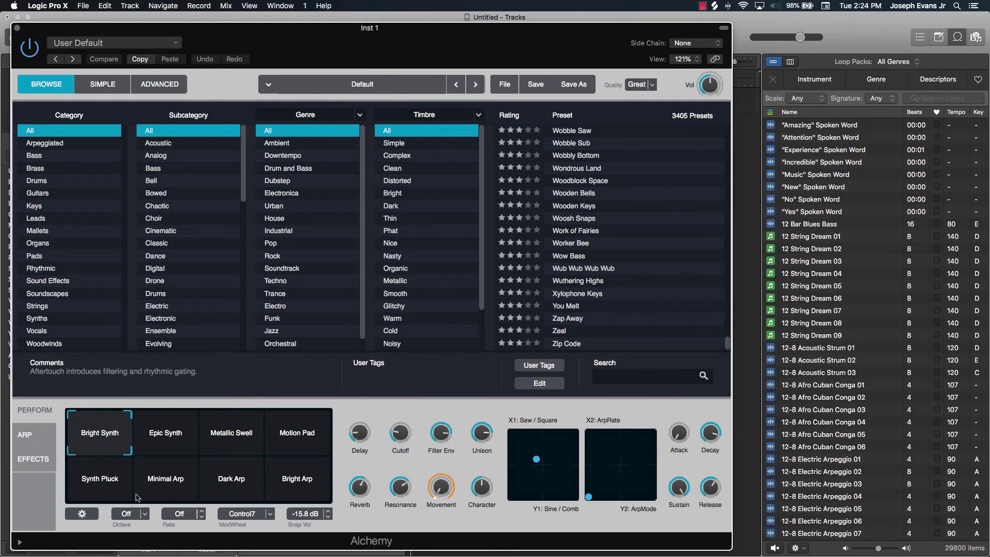
Step: Audition Alchemy's Perform snapshots (Minimal Arp, Dark Arp, Motion Pad, Bright Arp) and settle on Epic Synth
{"action": "left_click", "coordinate": [176, 441]}
{"action": "left_click", "coordinate": [165, 478]}
{"action": "left_click", "coordinate": [231, 477]}
{"action": "left_click", "coordinate": [231, 436]}
{"action": "left_click", "coordinate": [294, 434]}
{"action": "left_click", "coordinate": [287, 472]}
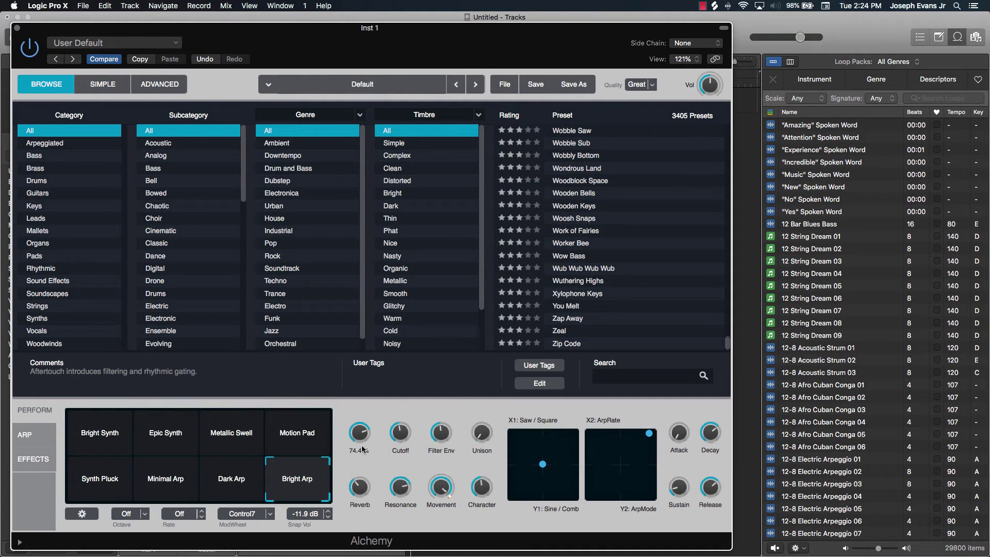
{"action": "left_click", "coordinate": [108, 473]}
{"action": "left_click", "coordinate": [100, 437]}
{"action": "left_click", "coordinate": [224, 449]}
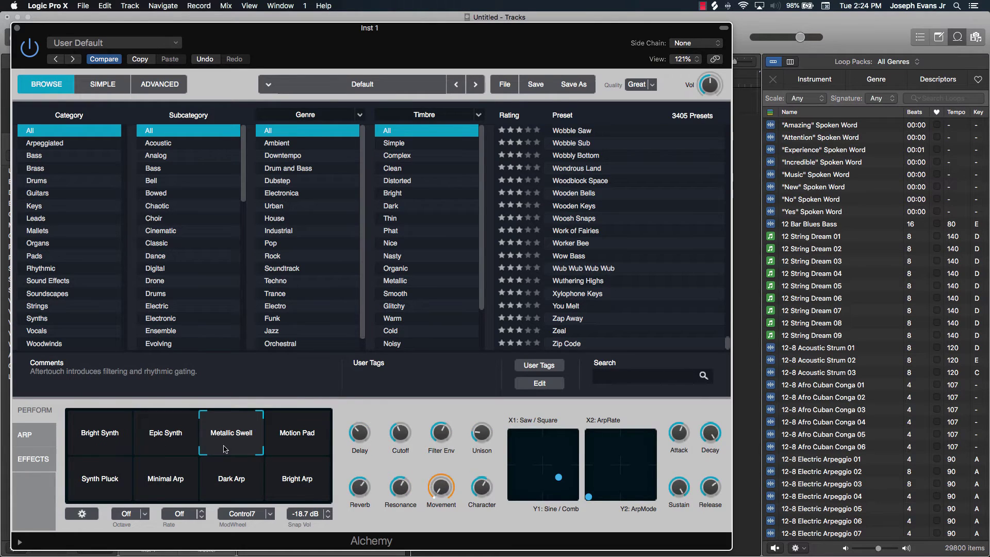
{"action": "left_click", "coordinate": [243, 470]}
{"action": "left_click", "coordinate": [285, 481]}
{"action": "left_click", "coordinate": [290, 453]}
{"action": "left_click", "coordinate": [158, 420]}
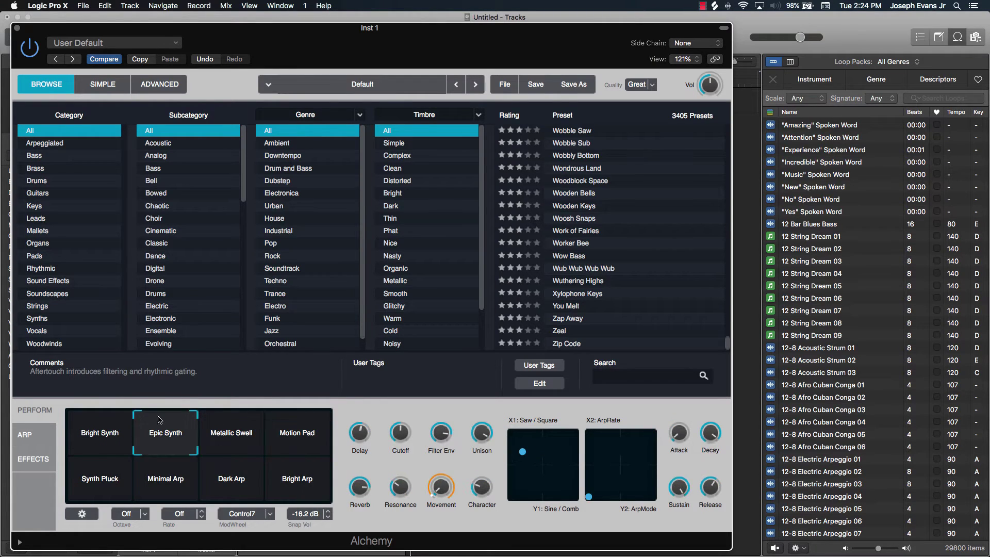
{"action": "scroll", "coordinate": [588, 269], "scroll_direction": "up", "scroll_amount": 15}
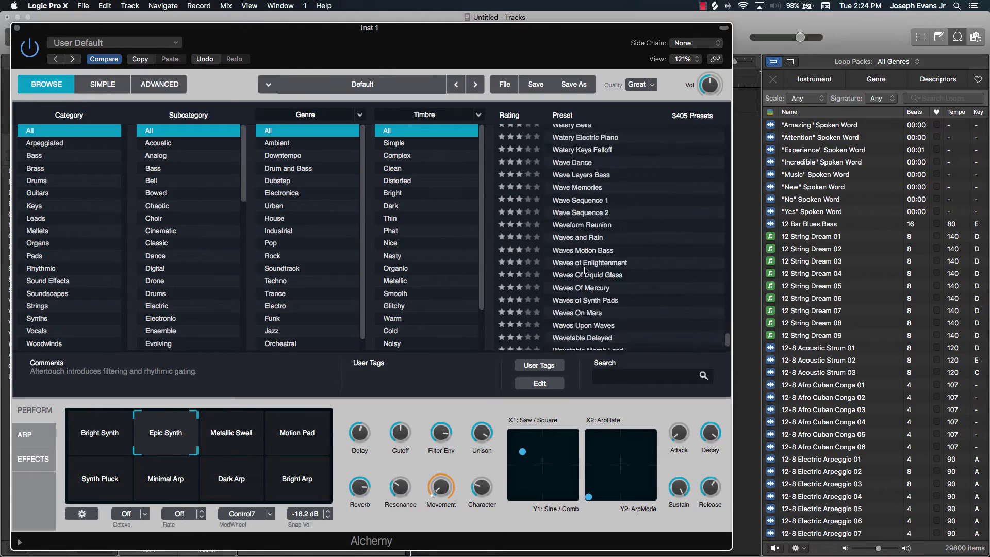
{"action": "scroll", "coordinate": [584, 271], "scroll_direction": "up", "scroll_amount": 20}
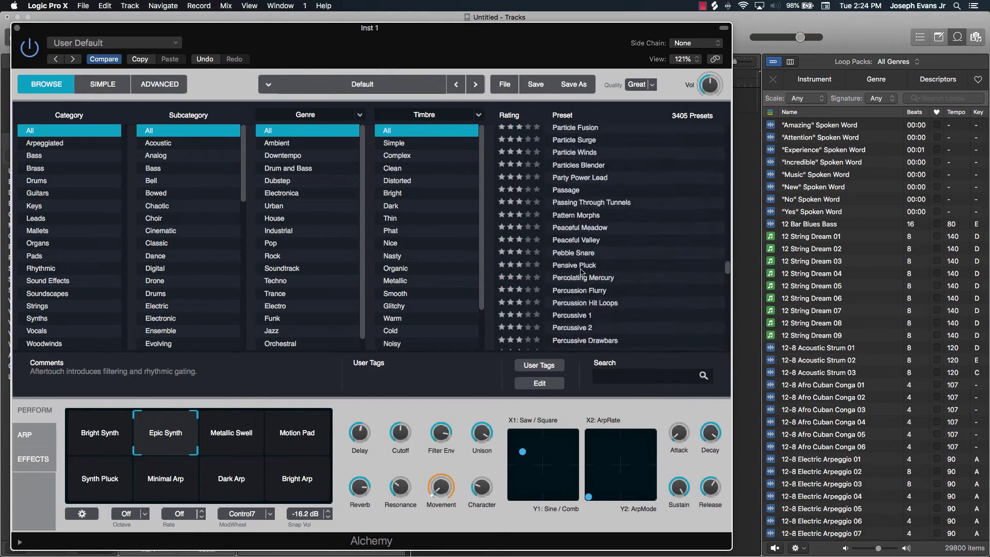
{"action": "scroll", "coordinate": [570, 269], "scroll_direction": "up", "scroll_amount": 20}
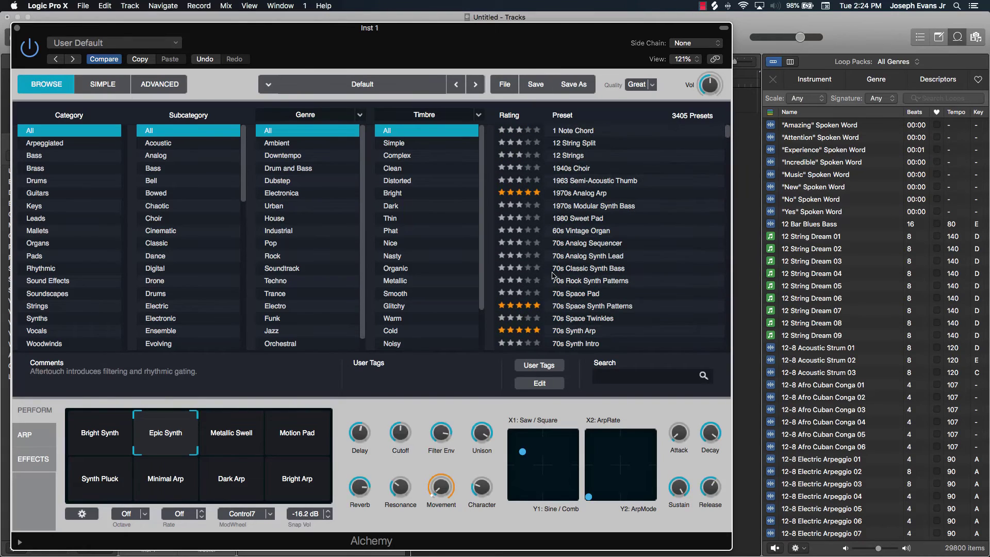
Step: Close Alchemy, load Drum Kit Designer on Inst 1, view its kit, then close its window
{"action": "left_click", "coordinate": [17, 30]}
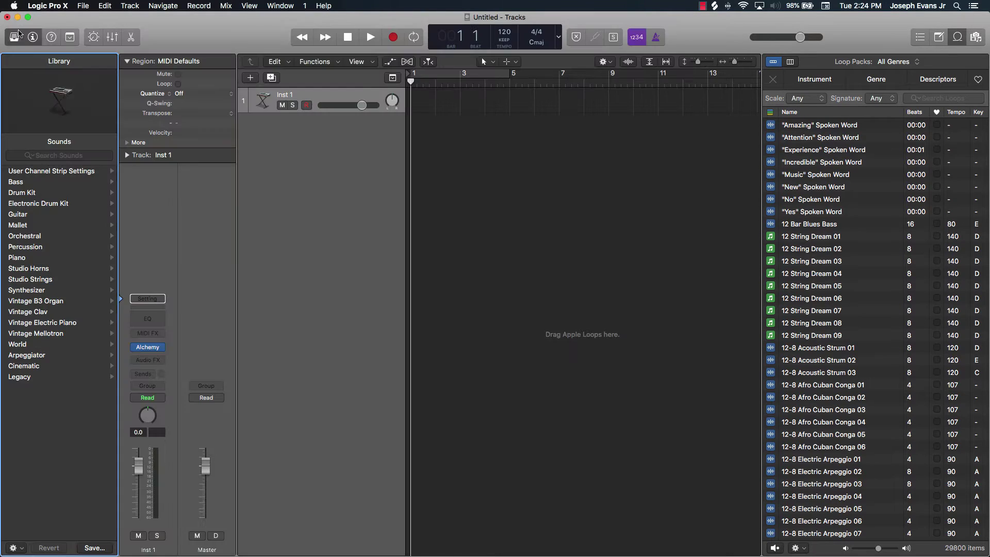
{"action": "left_click", "coordinate": [167, 350]}
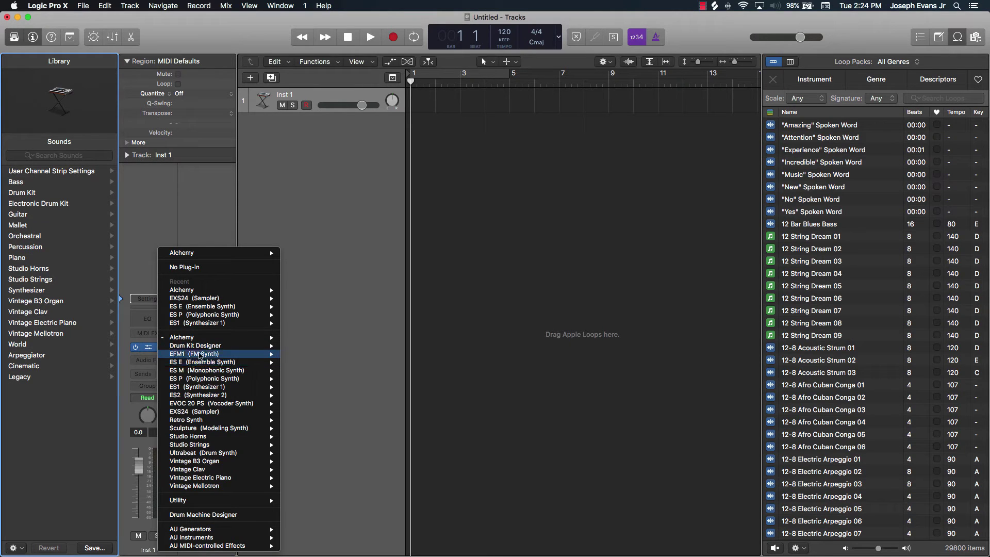
{"action": "left_click", "coordinate": [200, 354]}
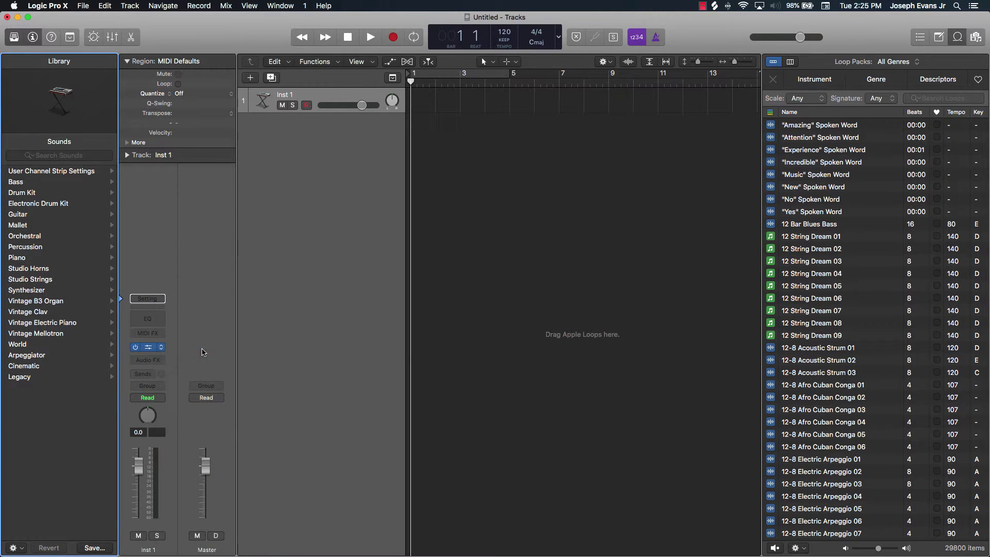
{"action": "left_click", "coordinate": [148, 347]}
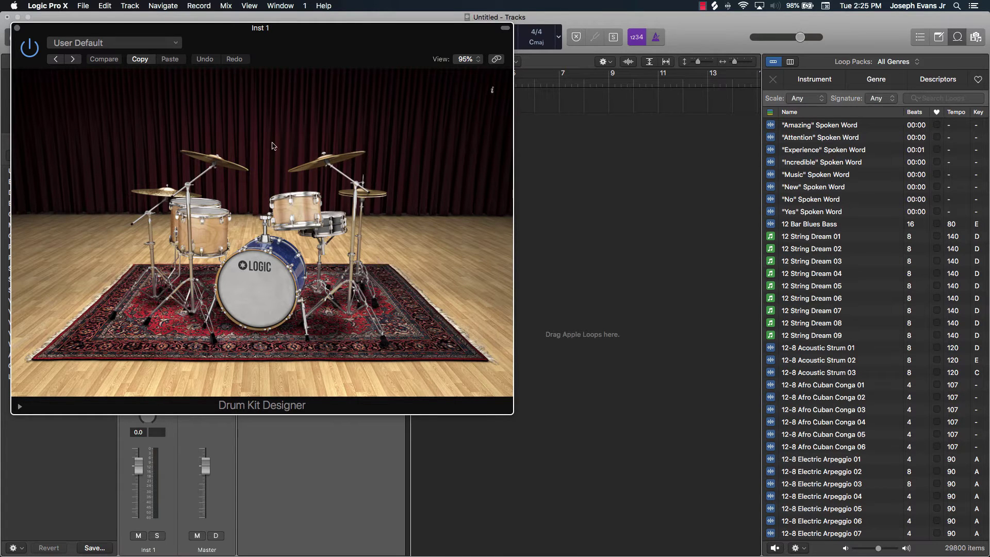
{"action": "left_click", "coordinate": [17, 27]}
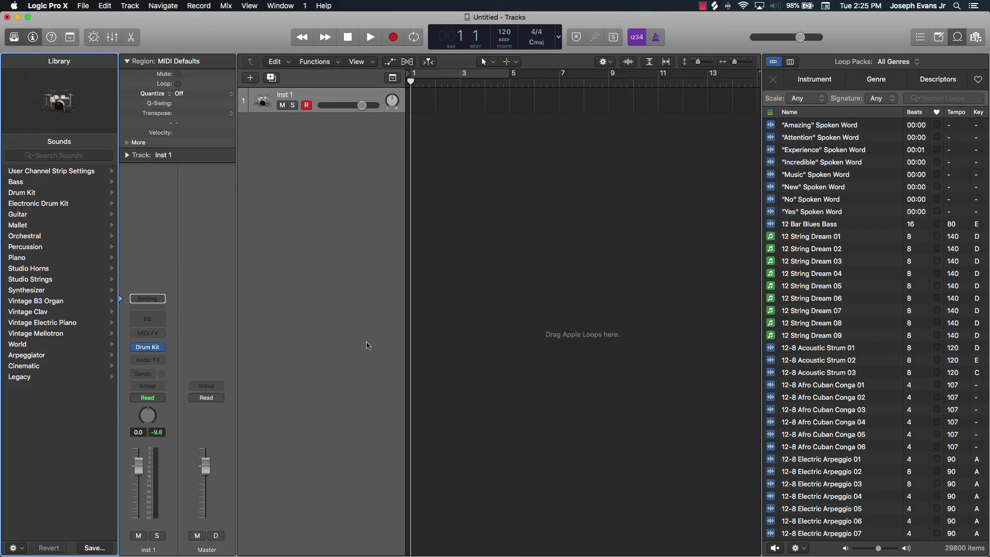
{"action": "left_click", "coordinate": [162, 350]}
Step: Replace Drum Kit Designer with Ultrabeat (Stereo) on Inst 1
{"action": "mouse_move", "coordinate": [194, 347]}
{"action": "mouse_move", "coordinate": [201, 488]}
{"action": "mouse_move", "coordinate": [204, 463]}
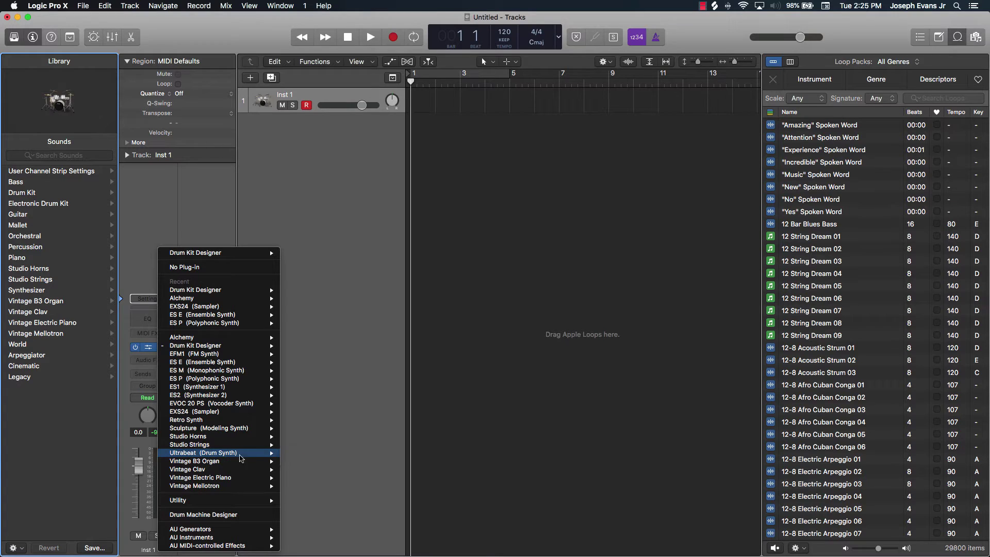
{"action": "left_click", "coordinate": [297, 453]}
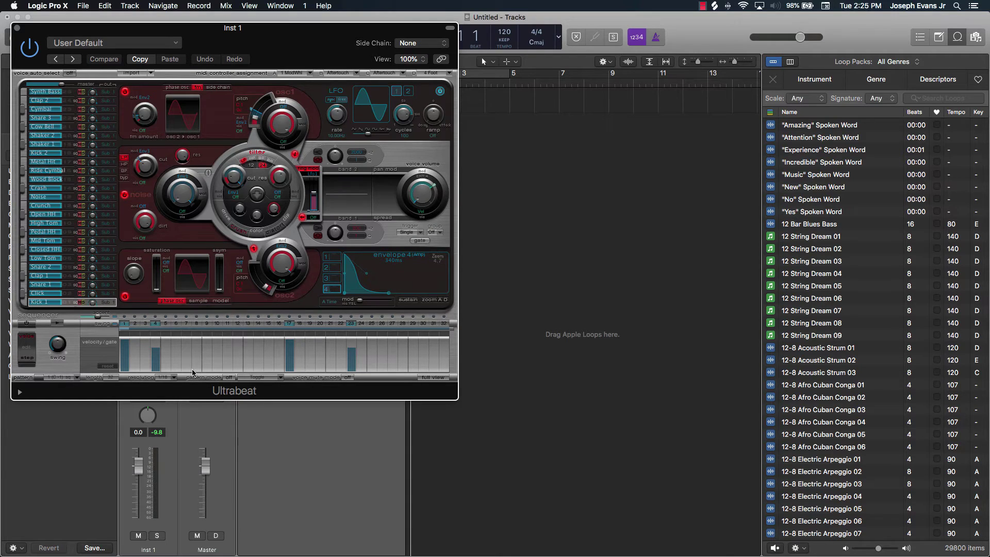
Step: Add pattern hits at steps 11, 14, 16, 24, 27 and 29, then close Ultrabeat
{"action": "left_click", "coordinate": [227, 360]}
{"action": "left_click", "coordinate": [256, 355]}
{"action": "left_click", "coordinate": [277, 363]}
{"action": "left_click", "coordinate": [360, 357]}
{"action": "left_click", "coordinate": [389, 355]}
{"action": "left_click", "coordinate": [413, 355]}
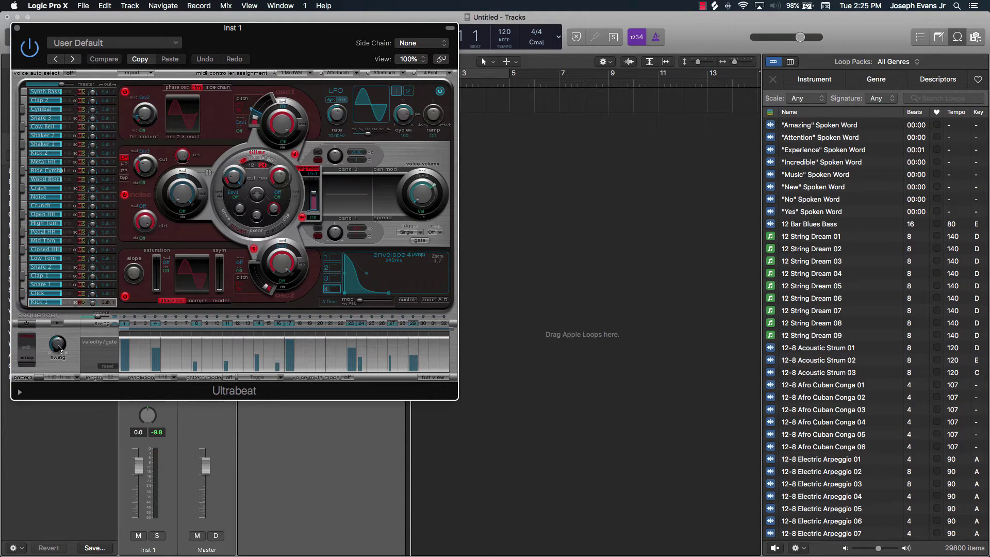
{"action": "left_click", "coordinate": [17, 28]}
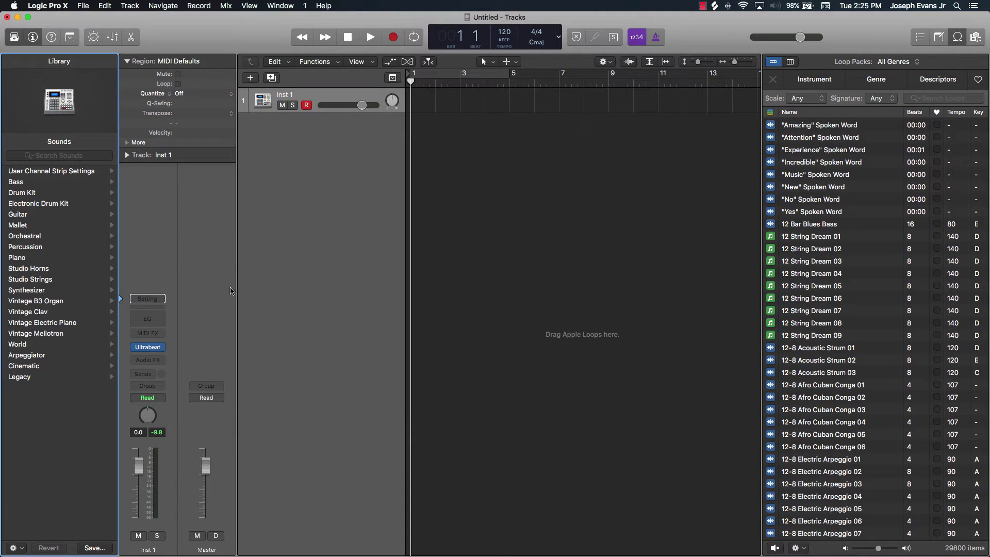
Step: Load EXS24 (Stereo) as Inst 1's instrument and move its window down and right
{"action": "left_click", "coordinate": [160, 350]}
{"action": "mouse_move", "coordinate": [160, 350]}
{"action": "mouse_move", "coordinate": [219, 456]}
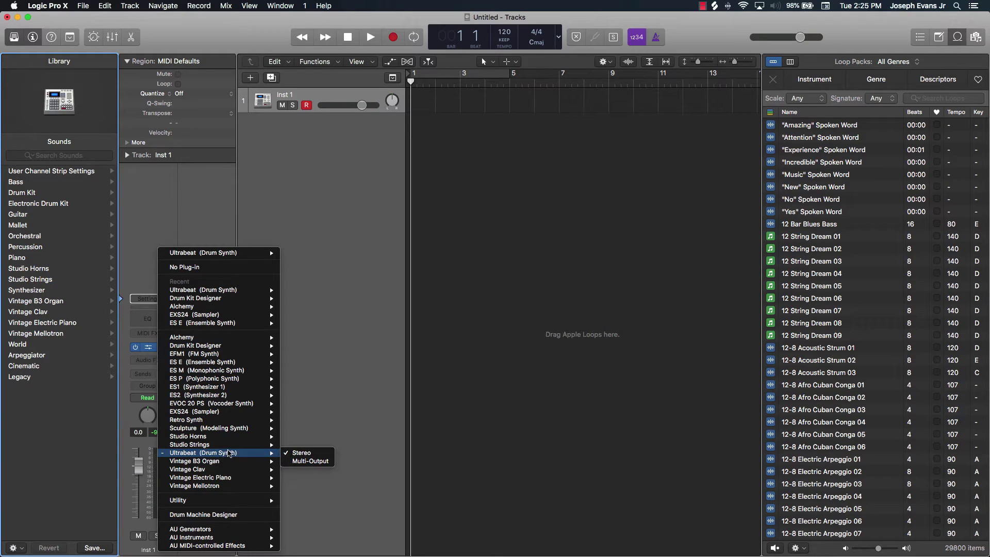
{"action": "mouse_move", "coordinate": [232, 412]}
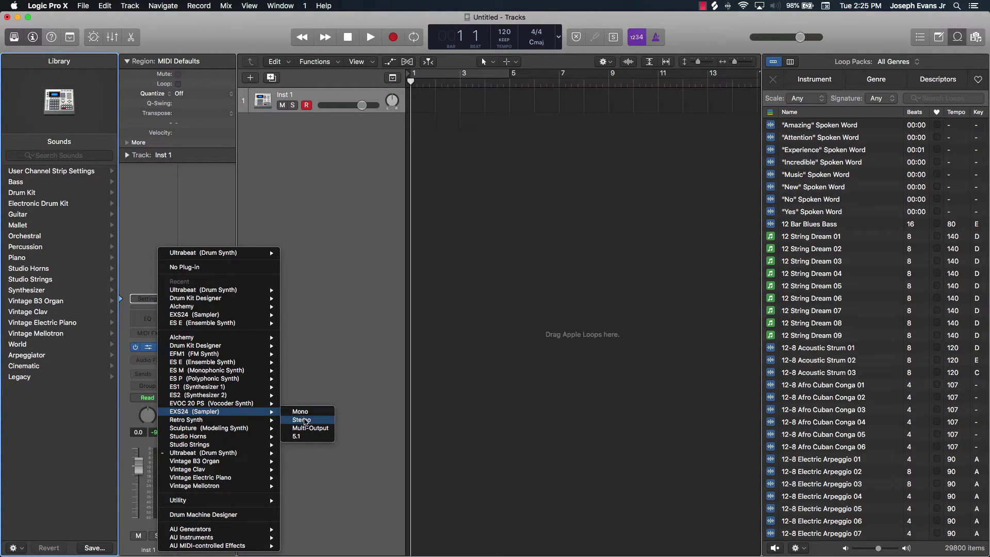
{"action": "left_click", "coordinate": [304, 420]}
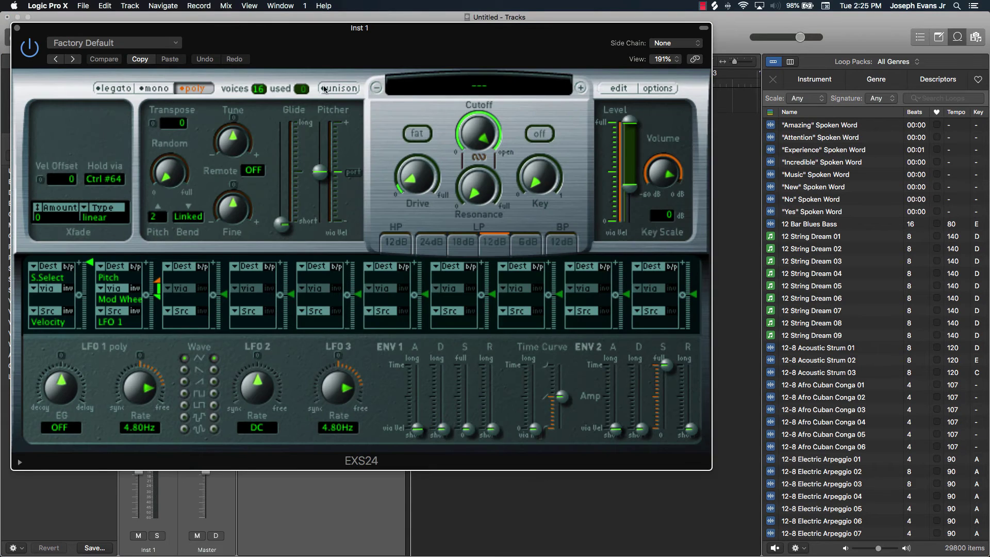
{"action": "left_click_drag", "start_coordinate": [353, 37], "coordinate": [363, 95]}
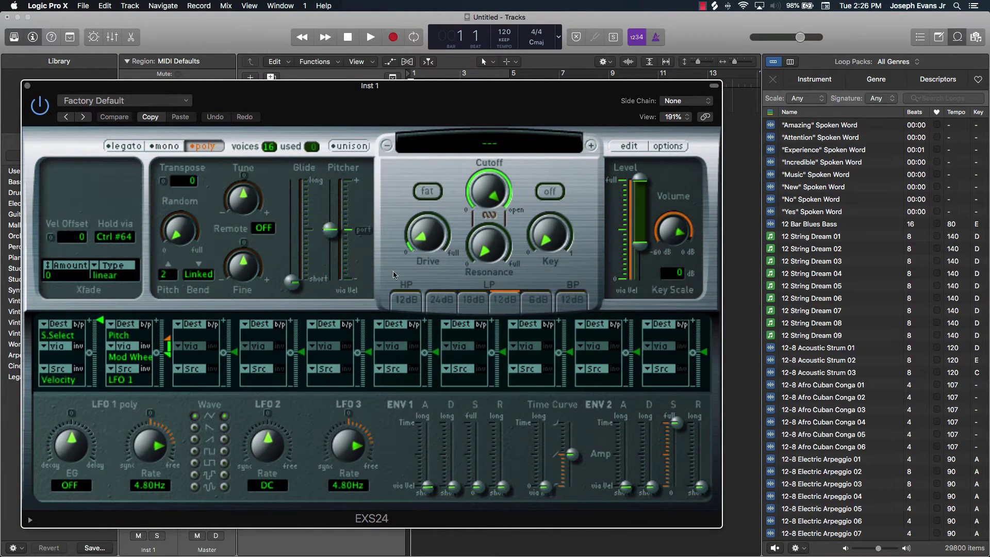
Step: Adjust EXS24's random pitch, detune to -1, tweak fine tuning, and set glide to its shortest
{"action": "left_click_drag", "start_coordinate": [178, 227], "coordinate": [214, 225]}
{"action": "left_click_drag", "start_coordinate": [252, 196], "coordinate": [248, 198]}
{"action": "left_click_drag", "start_coordinate": [244, 268], "coordinate": [297, 241]}
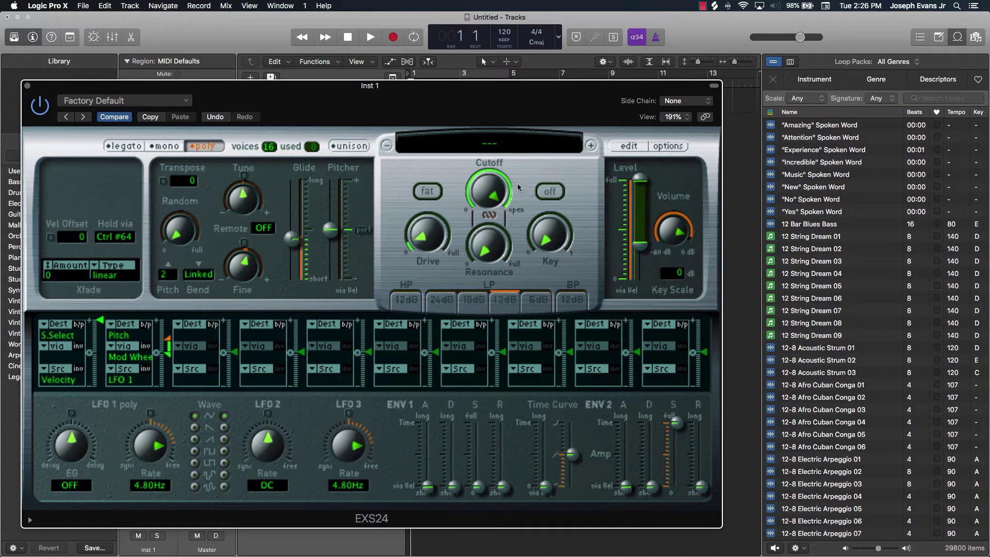
{"action": "left_click_drag", "start_coordinate": [294, 241], "coordinate": [293, 284]}
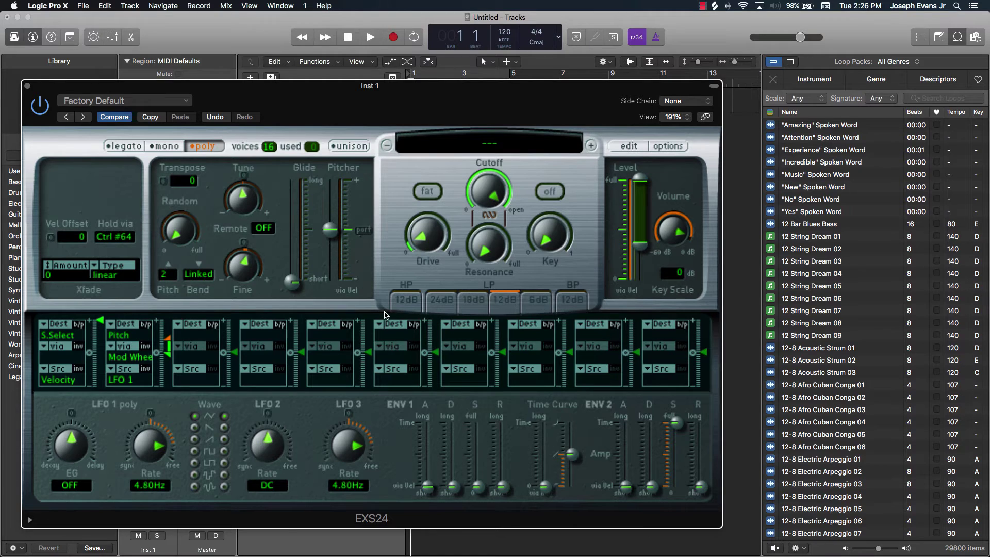
Step: Look into the EXS24 Instrument Editor, close it and the sampler window, and switch to GarageBand
{"action": "left_click", "coordinate": [358, 235]}
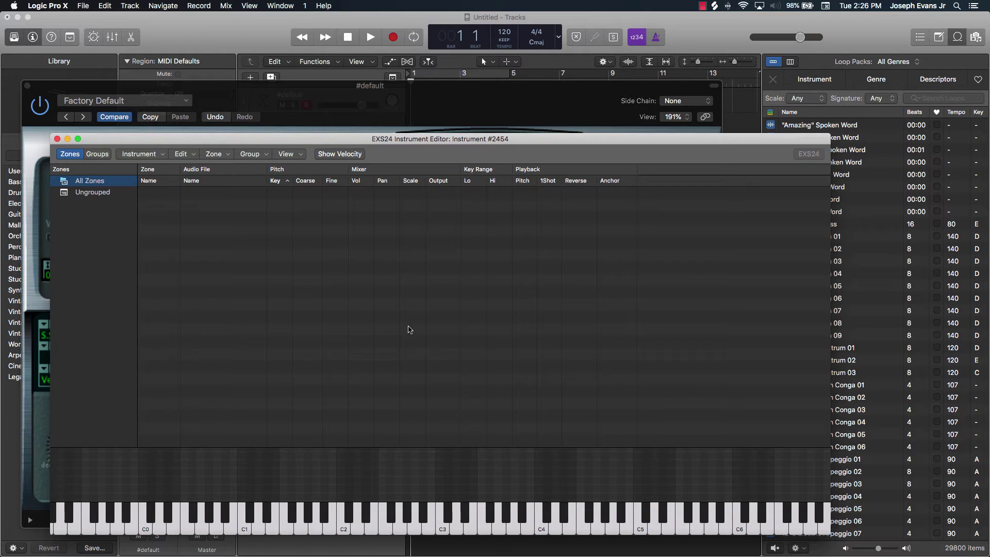
{"action": "left_click", "coordinate": [159, 154]}
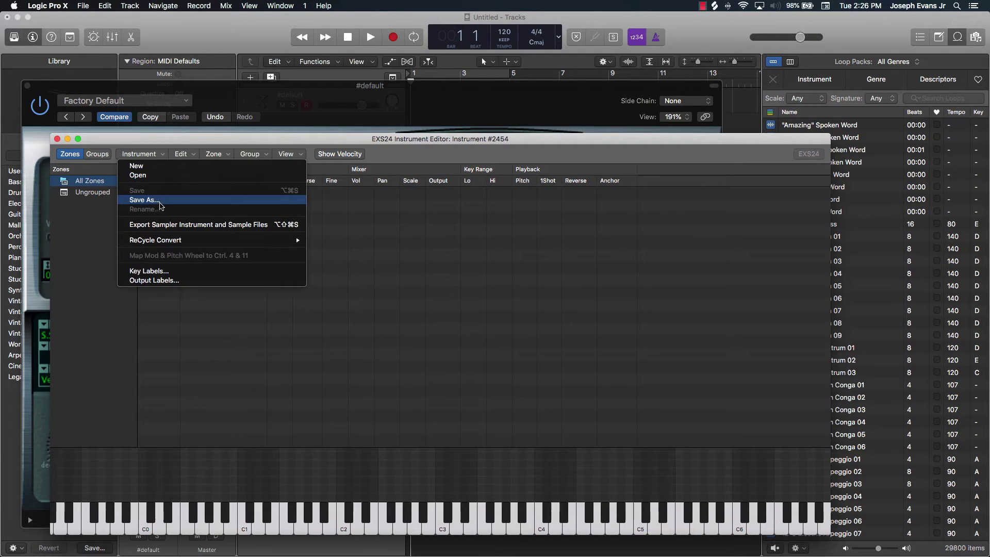
{"action": "key", "text": "Escape"}
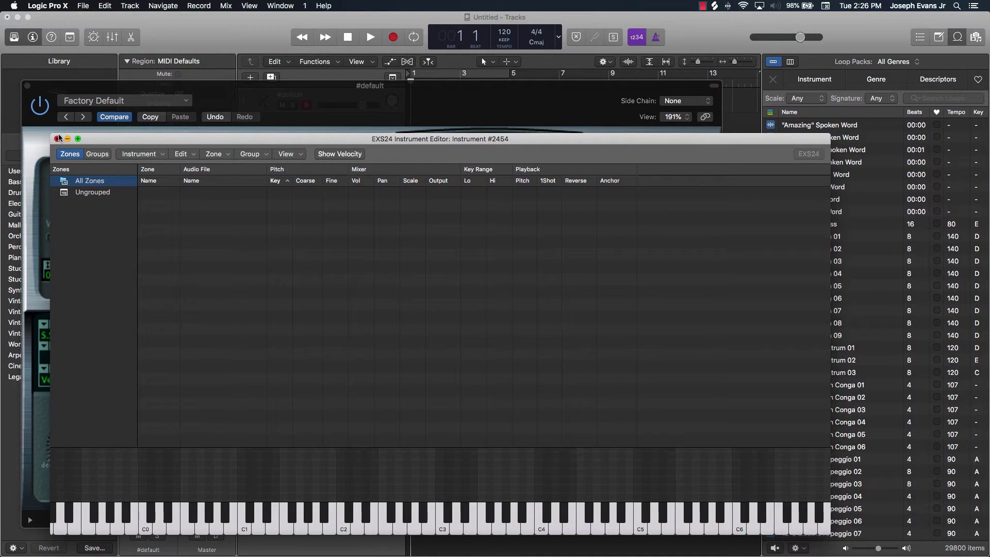
{"action": "left_click", "coordinate": [58, 139]}
{"action": "left_click", "coordinate": [28, 86]}
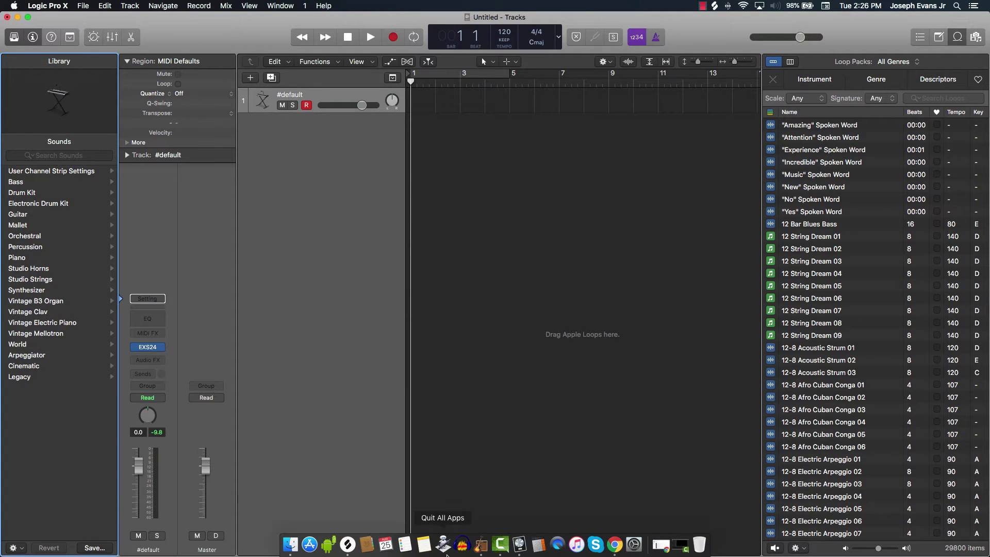
{"action": "left_click", "coordinate": [481, 544]}
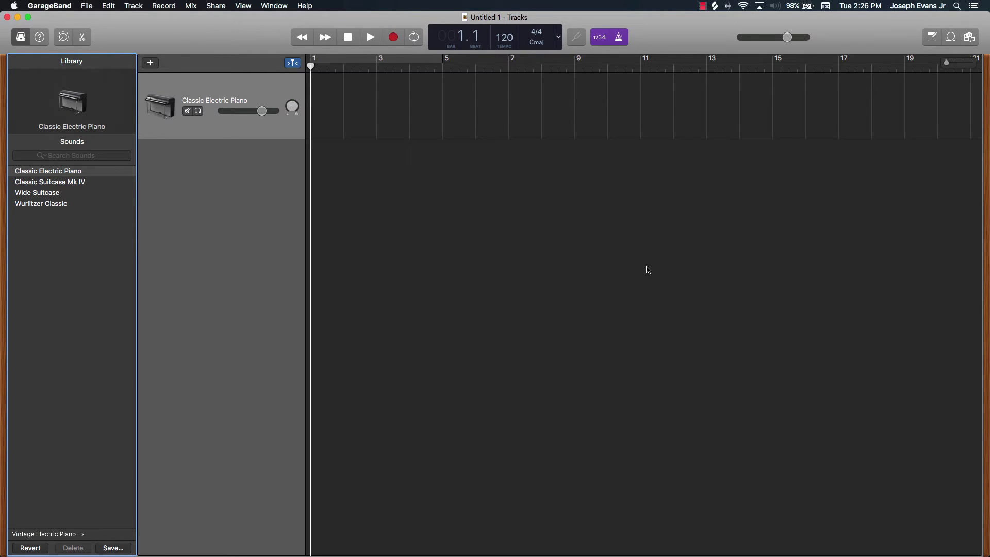
Step: Browse GarageBand's Library sounds, opening the Percussion category
{"action": "left_click", "coordinate": [254, 135]}
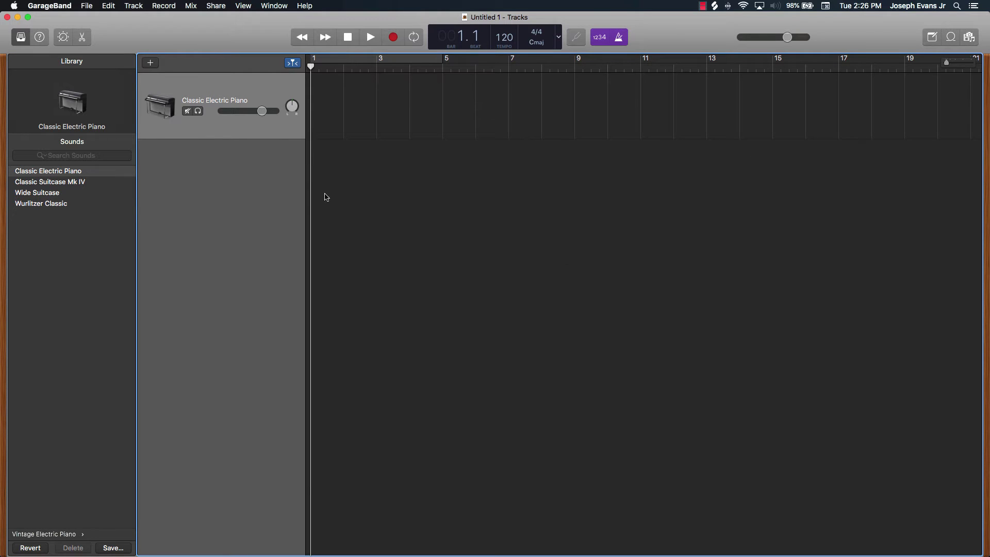
{"action": "mouse_move", "coordinate": [442, 554]}
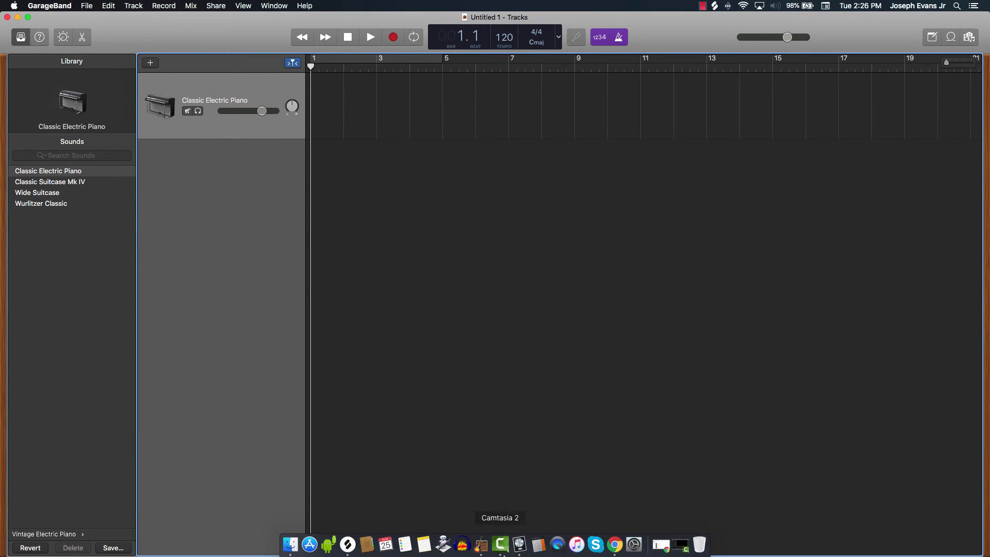
{"action": "scroll", "coordinate": [26, 250], "scroll_direction": "left", "scroll_amount": 5}
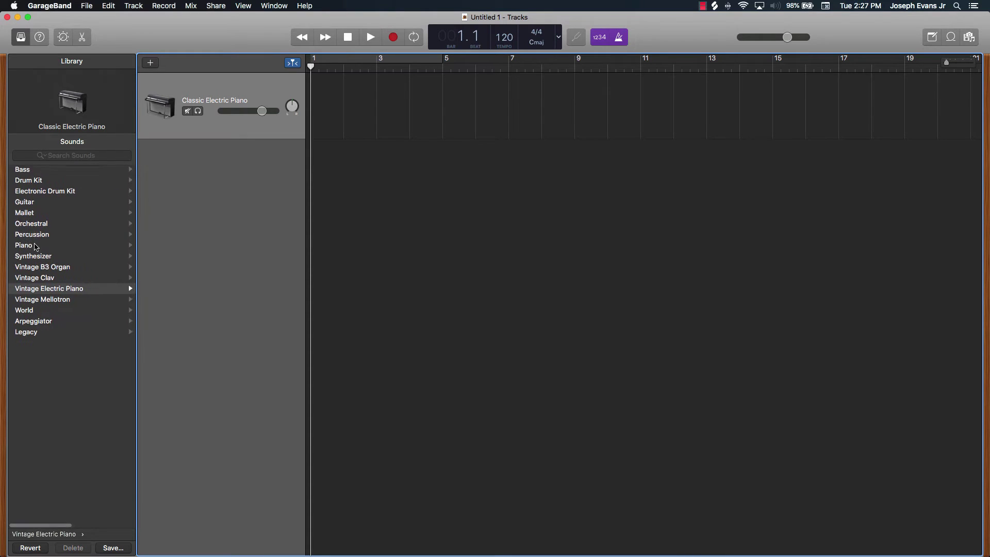
{"action": "left_click", "coordinate": [34, 235]}
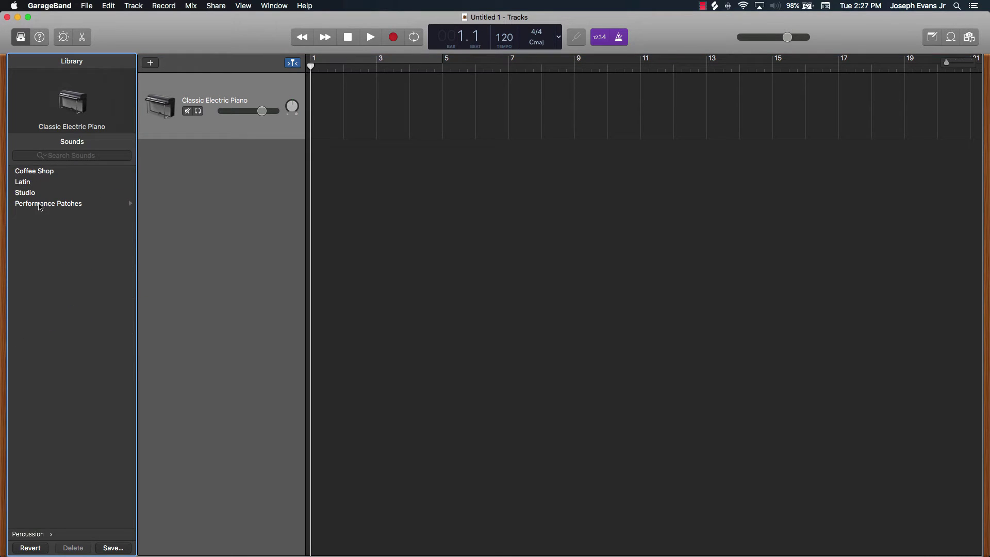
{"action": "scroll", "coordinate": [38, 215], "scroll_direction": "left", "scroll_amount": 5}
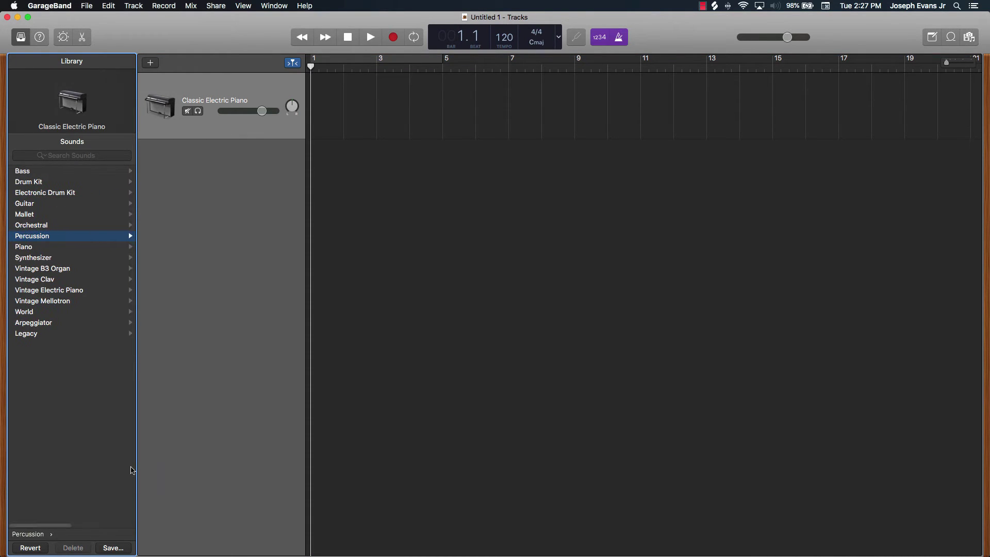
Step: Move the playhead to bar 2, turn on Quick Help, and return to Logic Pro X
{"action": "mouse_move", "coordinate": [520, 554]}
{"action": "left_click_drag", "start_coordinate": [311, 79], "coordinate": [348, 108]}
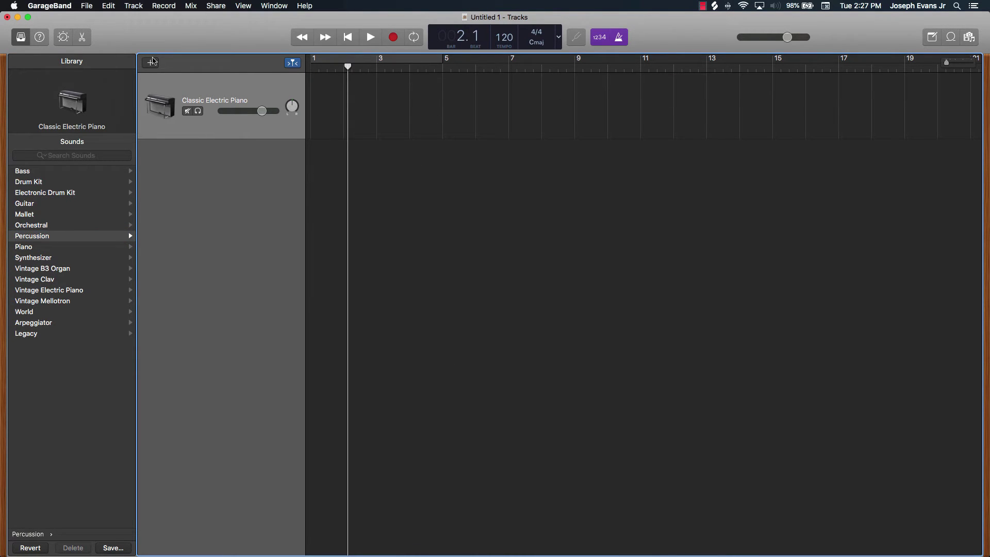
{"action": "left_click", "coordinate": [39, 44]}
{"action": "mouse_move", "coordinate": [616, 550]}
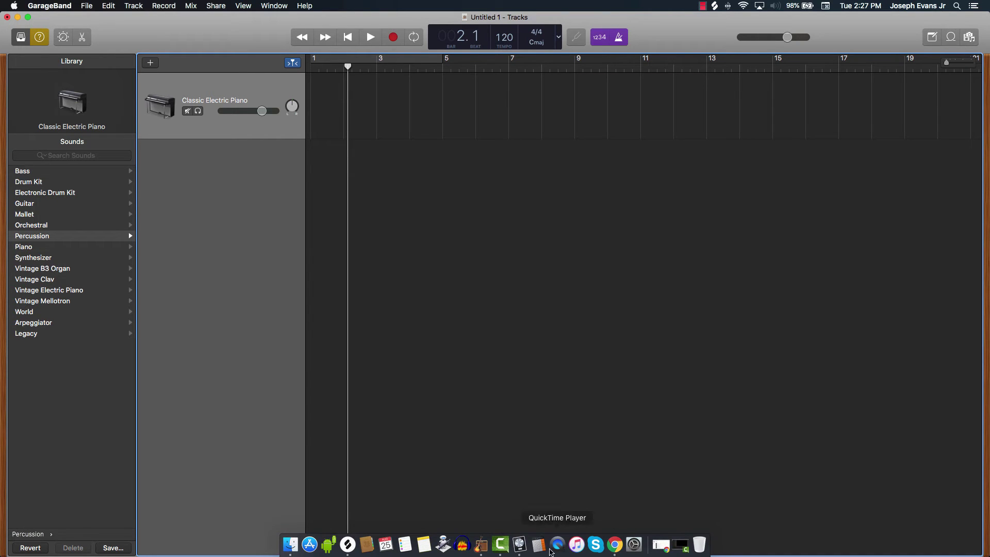
{"action": "left_click", "coordinate": [519, 546]}
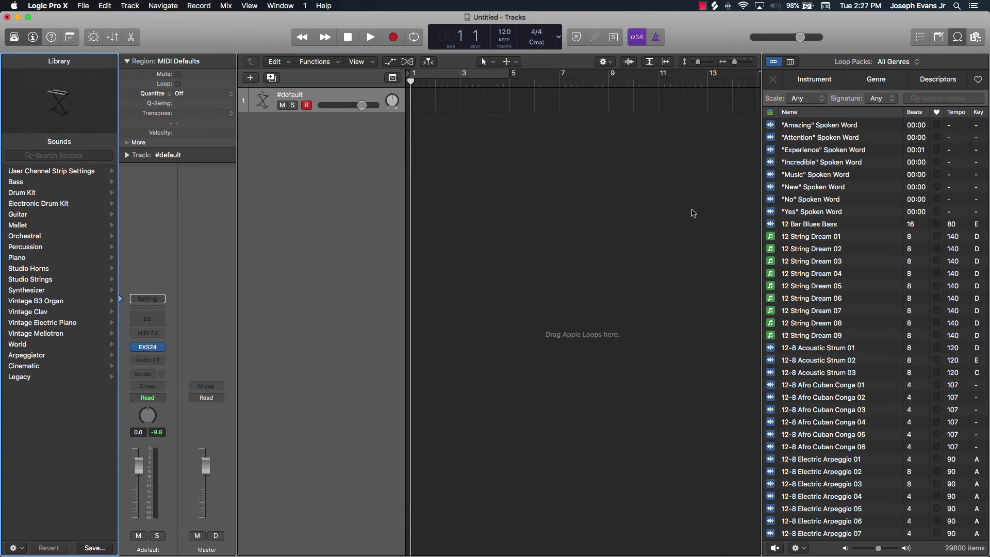
Step: Show the full toolbar, set Nudge Value to Tick, turn on Catch Playhead, then reset nudge to Bar
{"action": "left_click", "coordinate": [70, 37]}
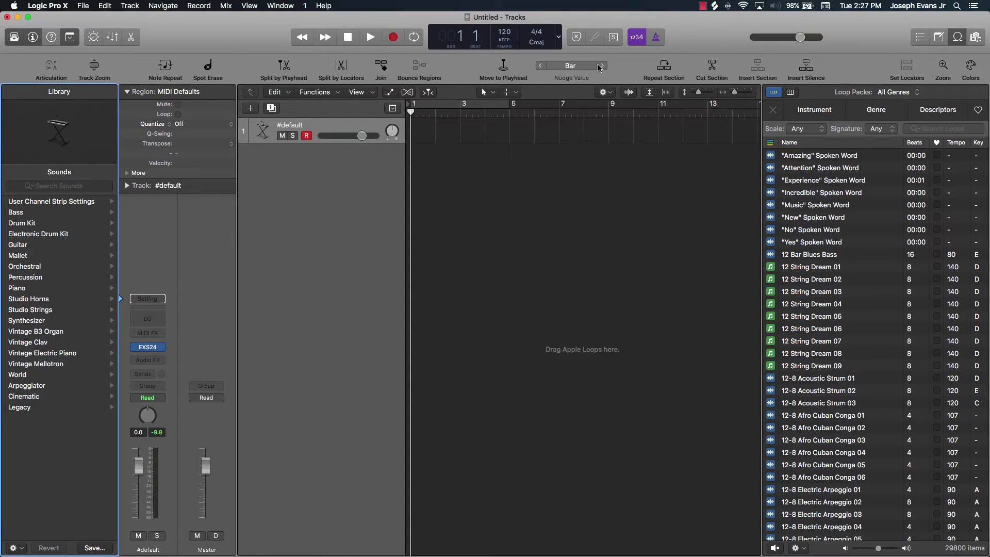
{"action": "left_click", "coordinate": [583, 68]}
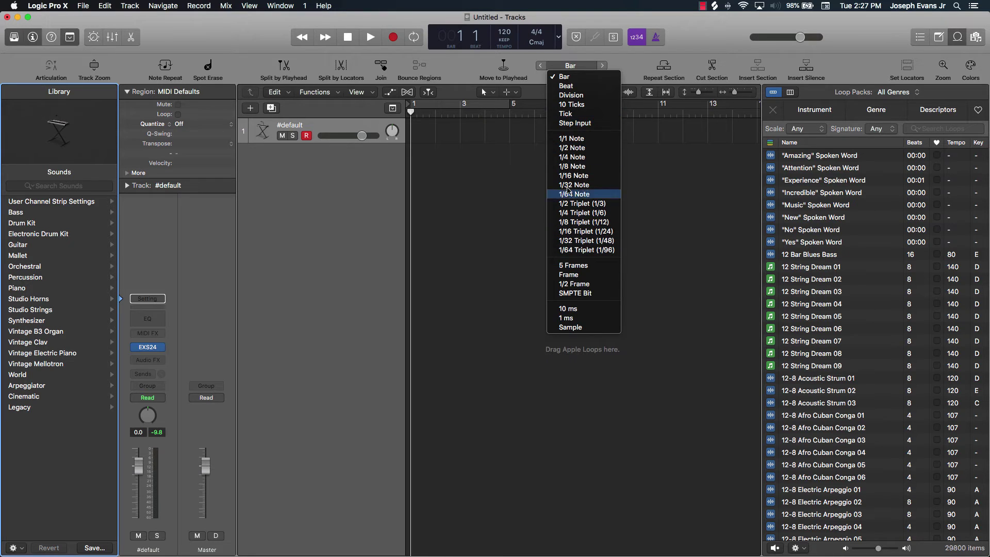
{"action": "left_click", "coordinate": [578, 113]}
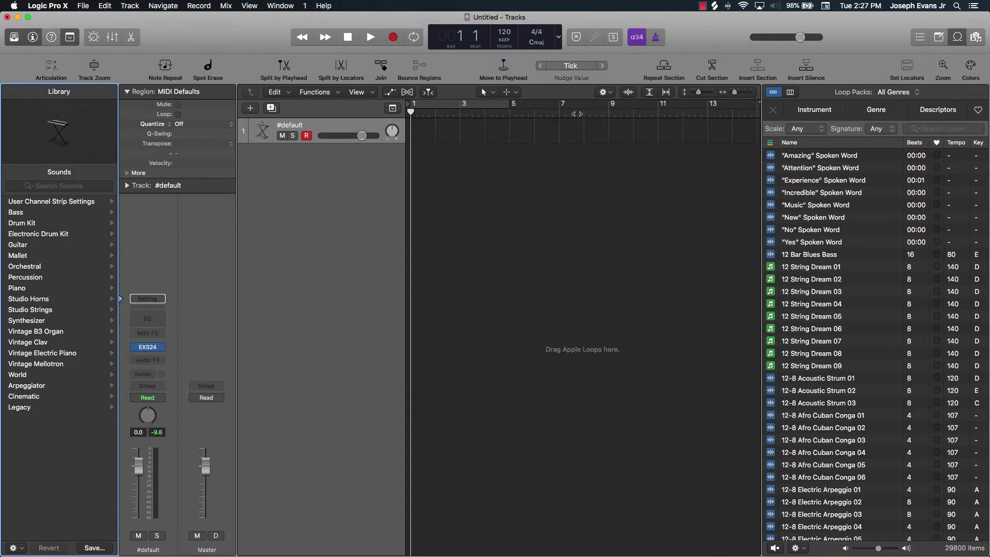
{"action": "key", "text": "ctrl+period"}
{"action": "left_click", "coordinate": [576, 64]}
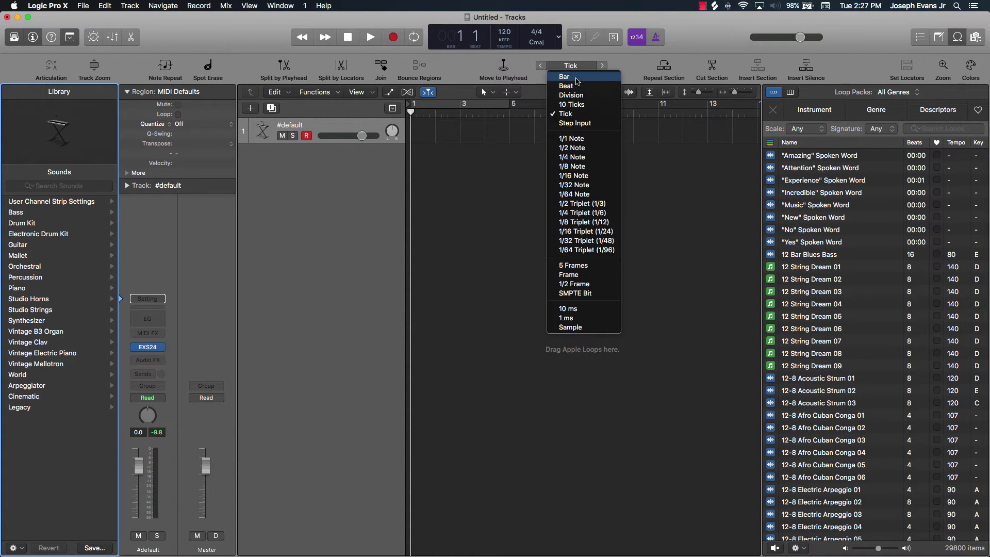
{"action": "left_click", "coordinate": [572, 76]}
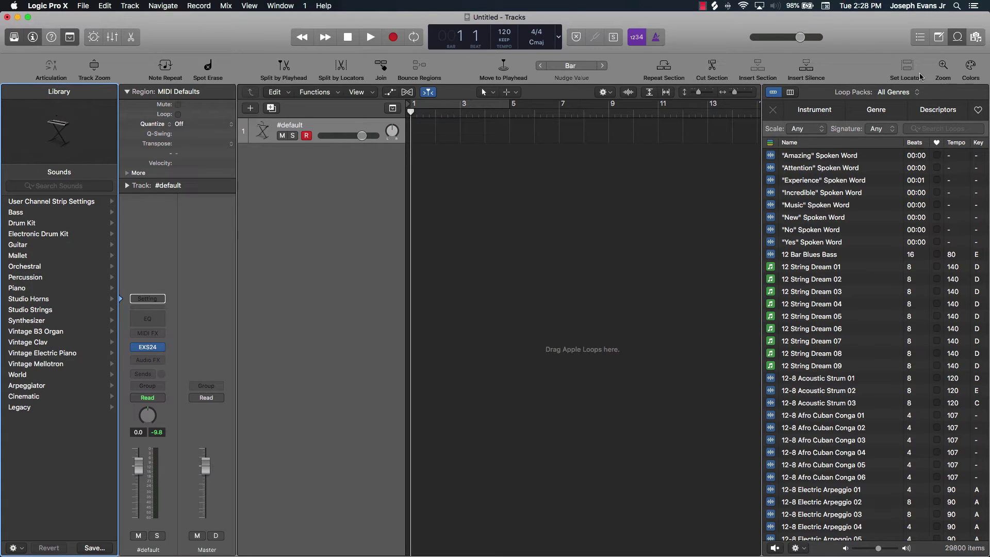
Step: Close the Loop Browser, enlarge the focused track row, and switch Flex view off
{"action": "left_click", "coordinate": [957, 37]}
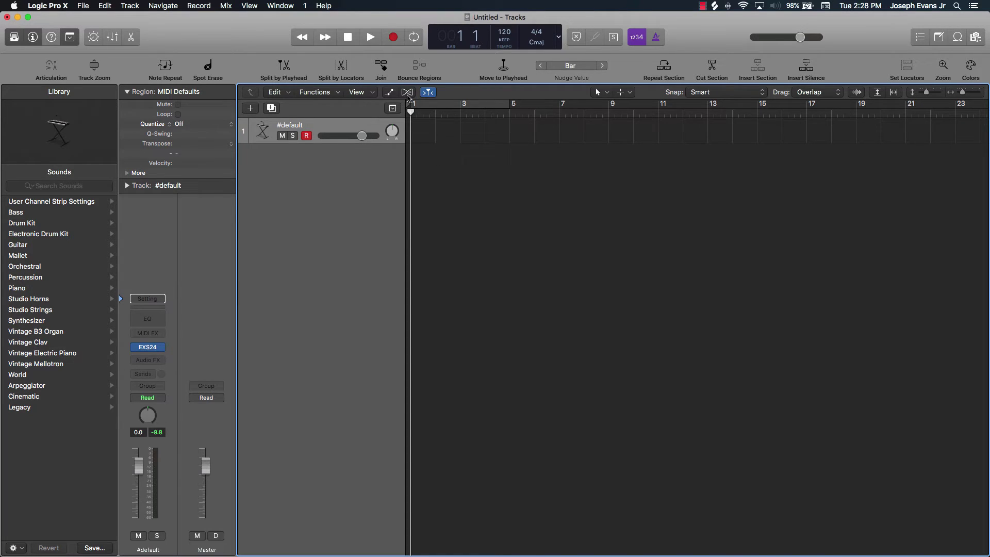
{"action": "left_click", "coordinate": [407, 92]}
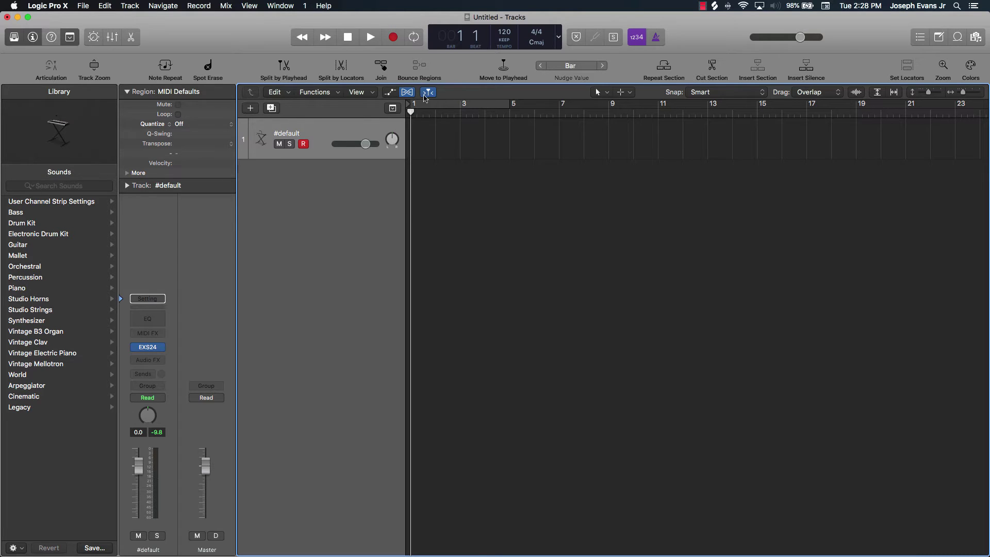
{"action": "left_click", "coordinate": [411, 94]}
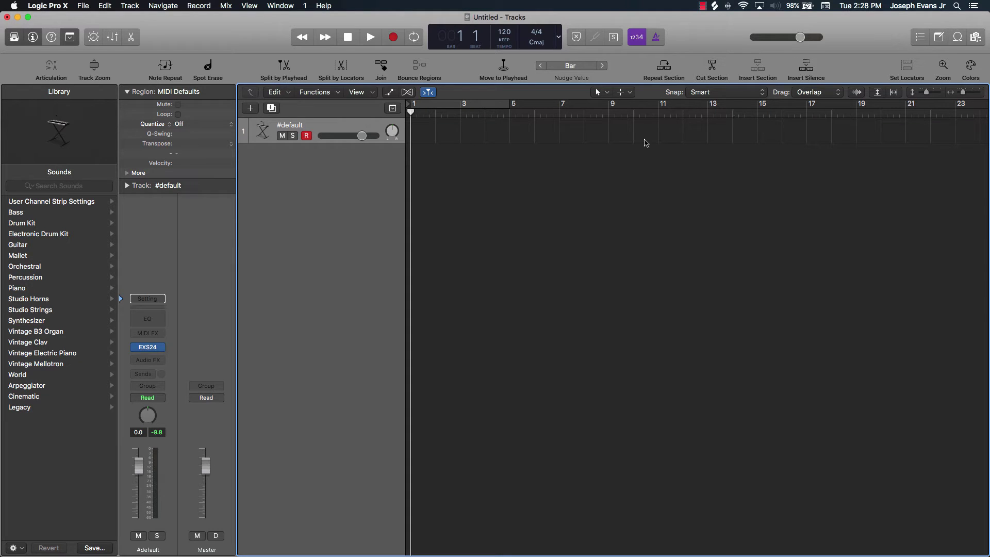
Step: Toggle the toolbar row, open and close Smart Controls, then leave the toolbar hidden
{"action": "left_click", "coordinate": [70, 37]}
{"action": "left_click", "coordinate": [69, 37]}
{"action": "left_click", "coordinate": [69, 37]}
{"action": "left_click", "coordinate": [70, 37]}
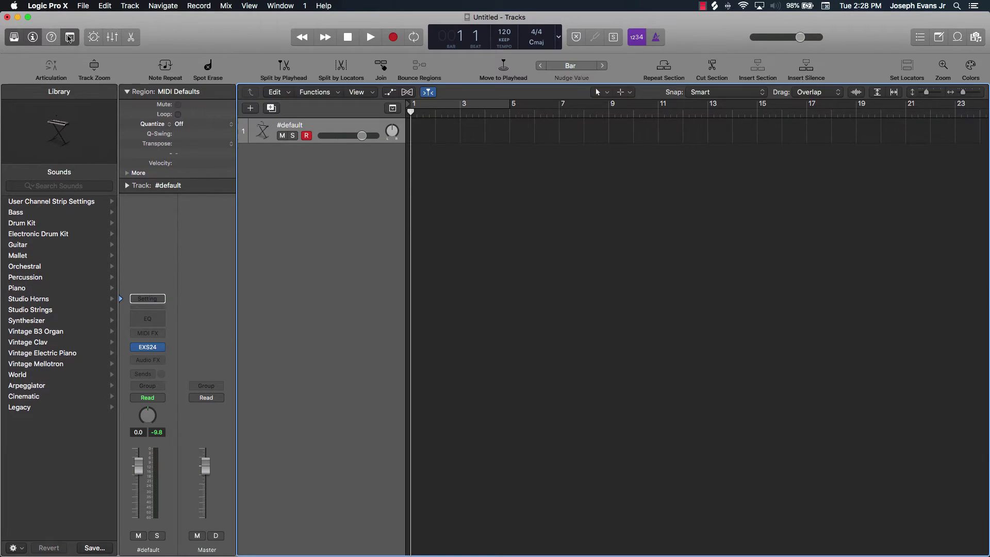
{"action": "left_click", "coordinate": [93, 37]}
{"action": "left_click", "coordinate": [93, 37]}
{"action": "left_click", "coordinate": [71, 37]}
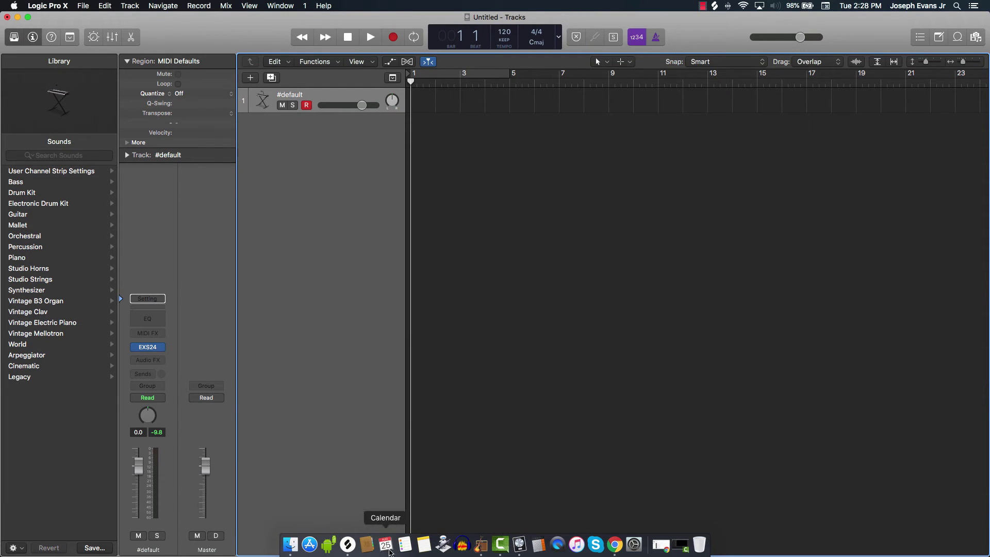
Step: In GarageBand, add the 12-8 Jazzy Drumset 01 loop from the Loop Browser as a track
{"action": "left_click", "coordinate": [476, 550]}
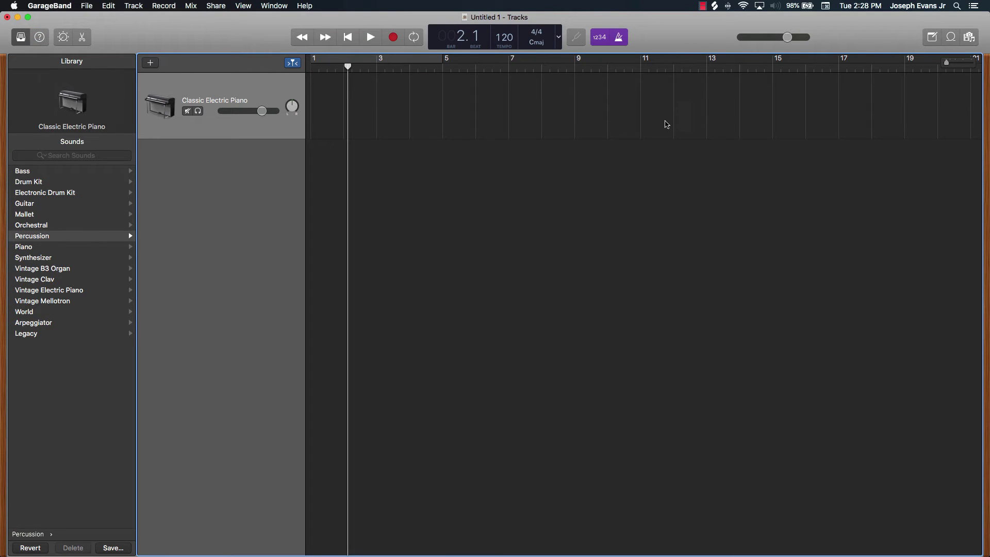
{"action": "left_click", "coordinate": [951, 37]}
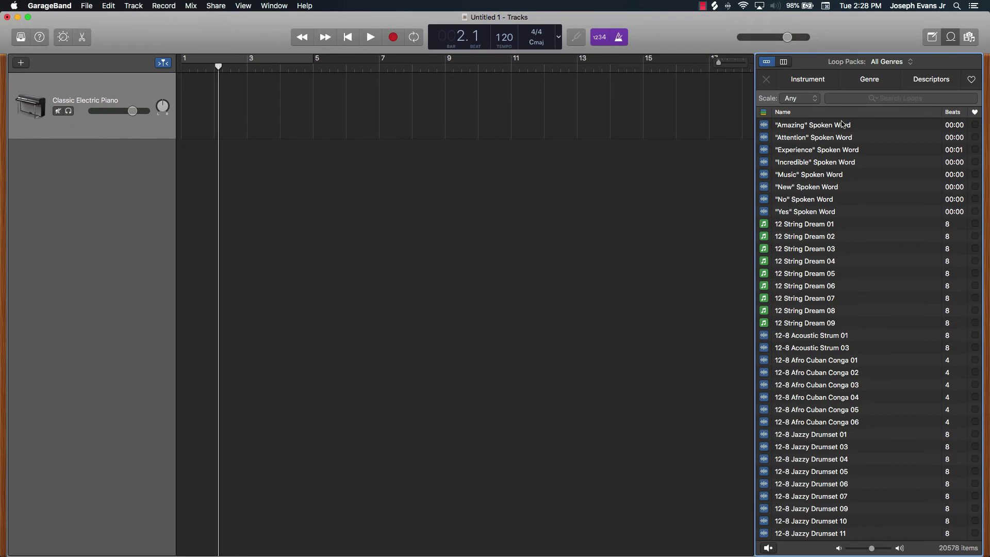
{"action": "scroll", "coordinate": [817, 327], "scroll_direction": "down", "scroll_amount": 5}
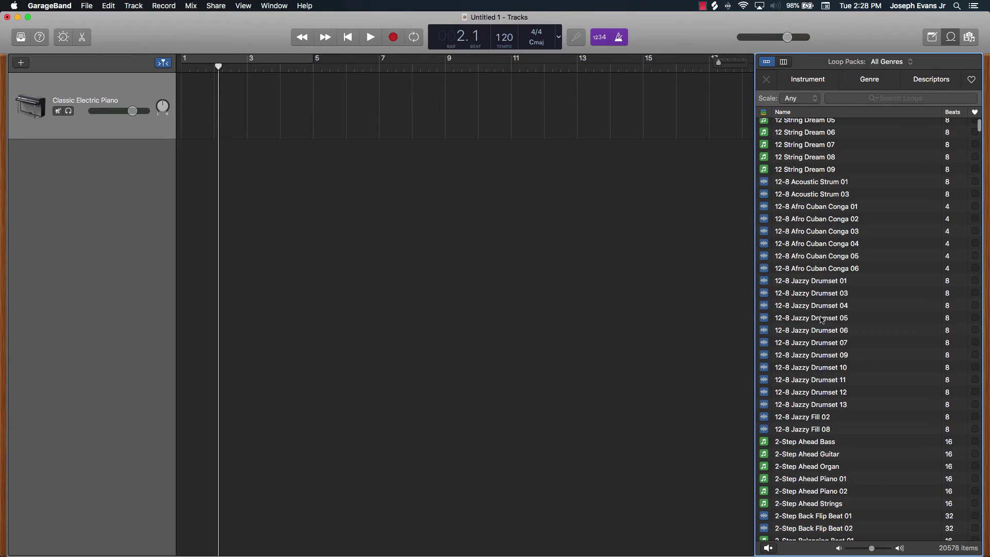
{"action": "left_click_drag", "start_coordinate": [811, 285], "coordinate": [339, 250]}
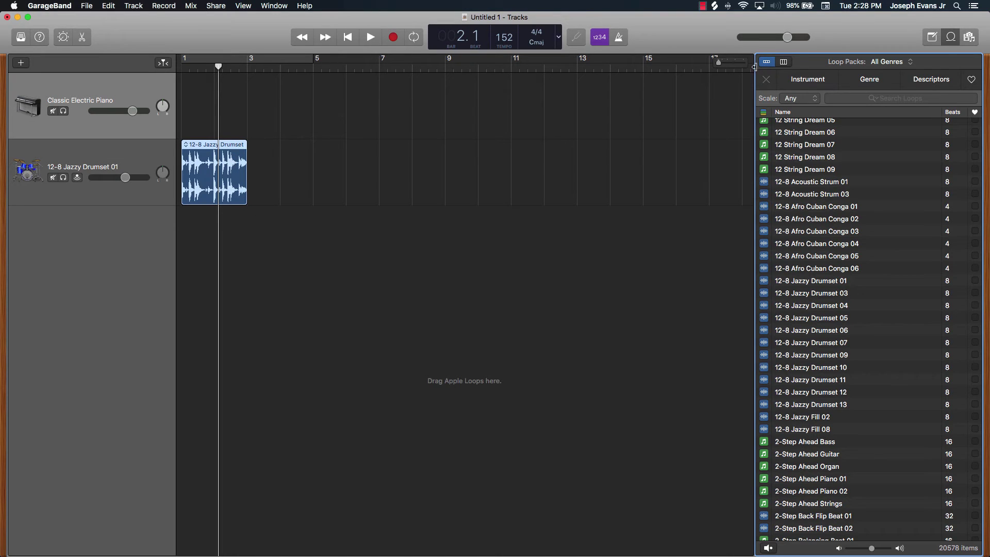
Step: Zoom the timeline in on the drum region and bring up its editing menu
{"action": "left_click_drag", "start_coordinate": [718, 62], "coordinate": [730, 64]}
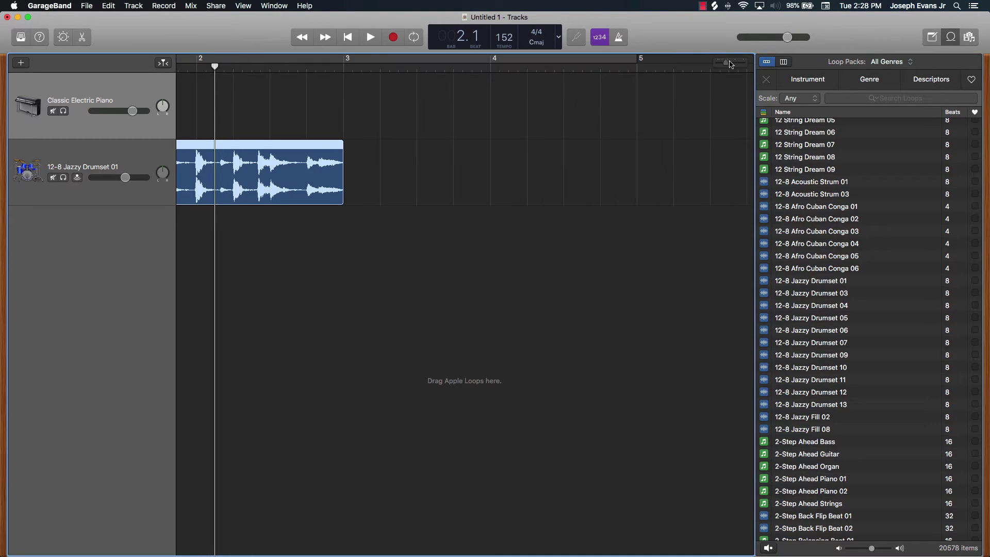
{"action": "left_click_drag", "start_coordinate": [211, 64], "coordinate": [287, 63]}
{"action": "right_click", "coordinate": [301, 164]}
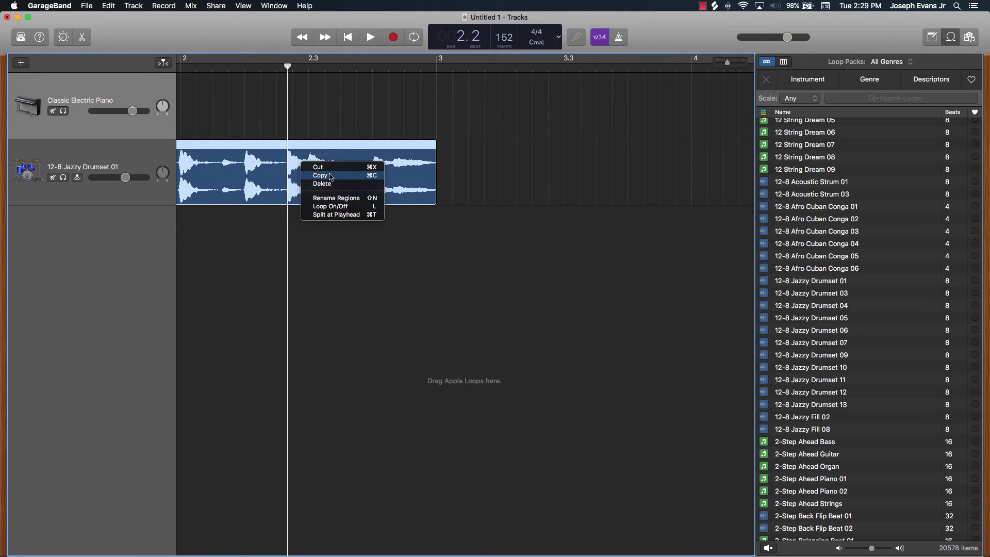
Step: Split the drum region at the playhead, join both halves with Cmd+J, then undo the join
{"action": "left_click", "coordinate": [341, 214]}
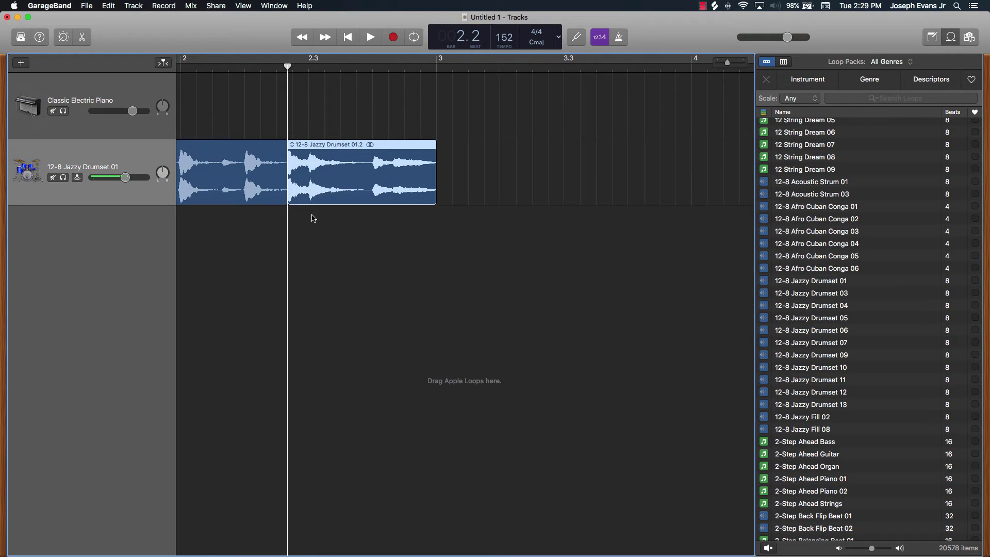
{"action": "scroll", "coordinate": [312, 217], "scroll_direction": "left", "scroll_amount": 6}
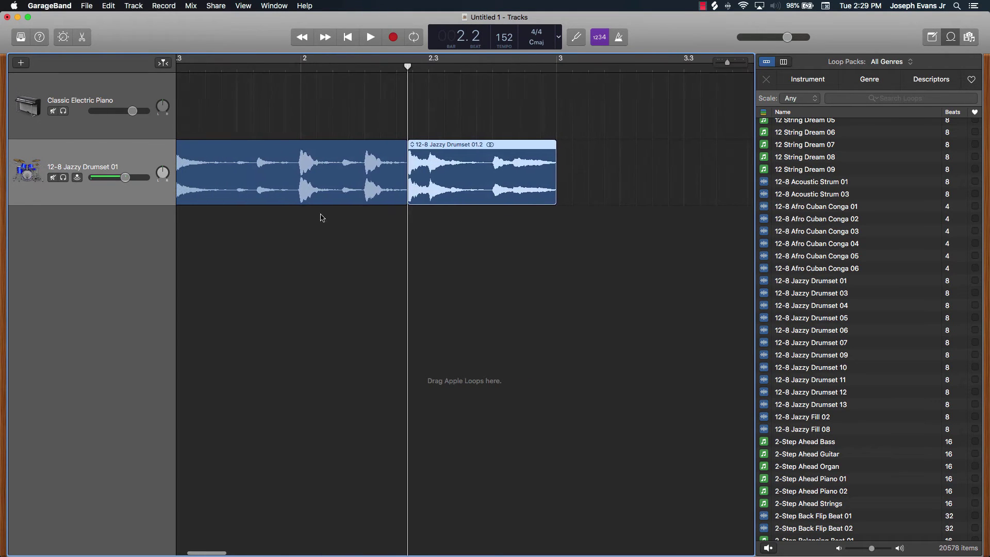
{"action": "left_click", "coordinate": [369, 184]}
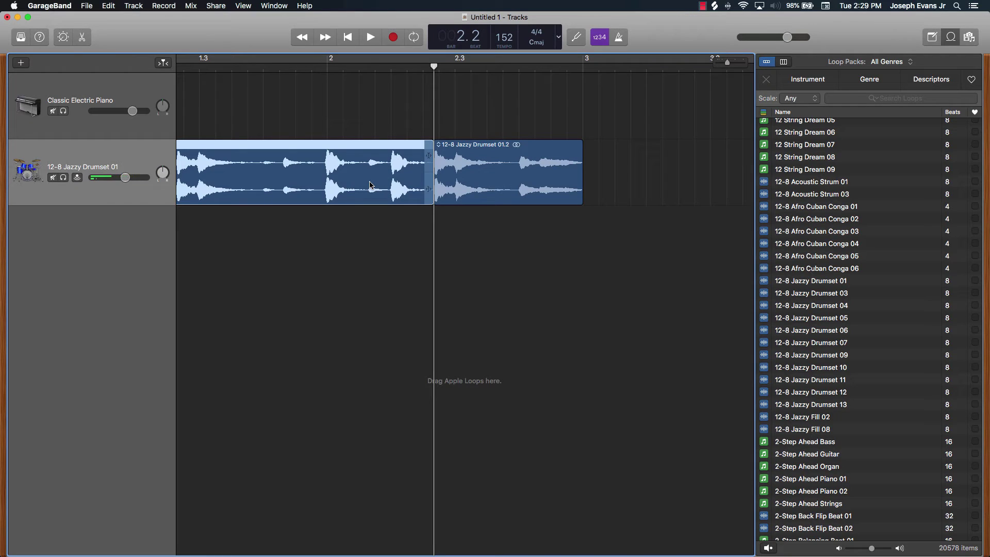
{"action": "left_click", "coordinate": [521, 178], "text": "shift"}
{"action": "key", "text": "super+j"}
{"action": "key", "text": "super+z"}
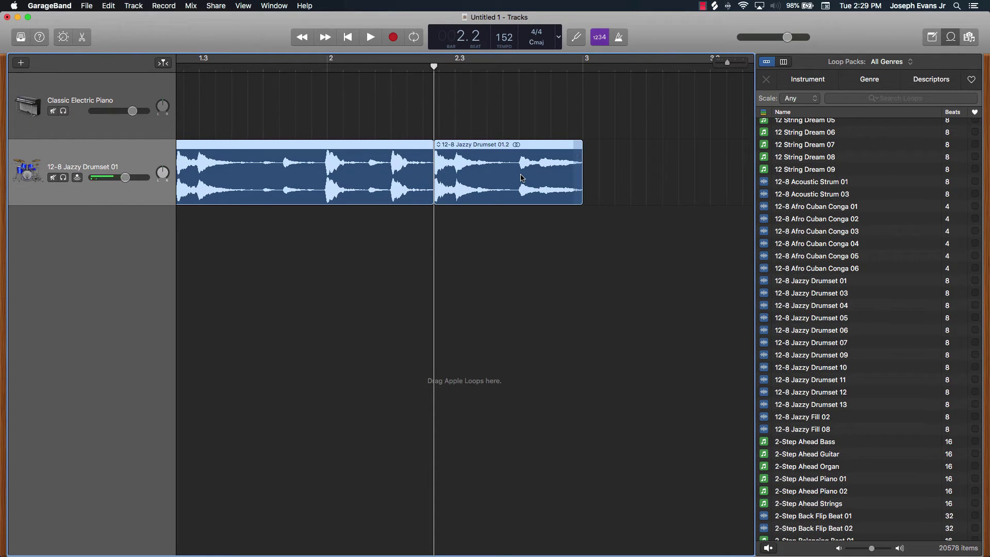
{"action": "left_click", "coordinate": [512, 246]}
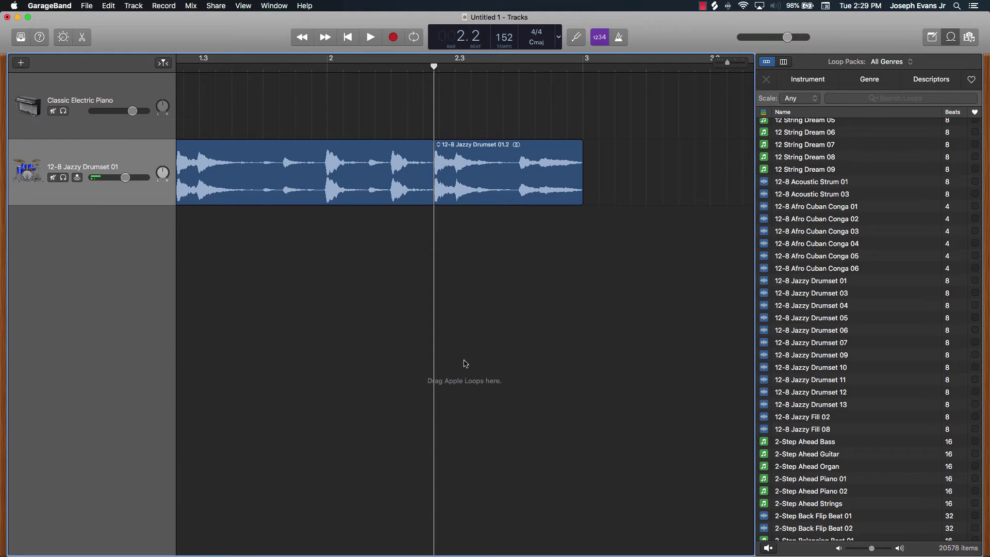
Step: Open the first drum region in an enlarged Editor, then switch to Logic Pro X
{"action": "left_click", "coordinate": [323, 171]}
{"action": "double_click", "coordinate": [324, 170]}
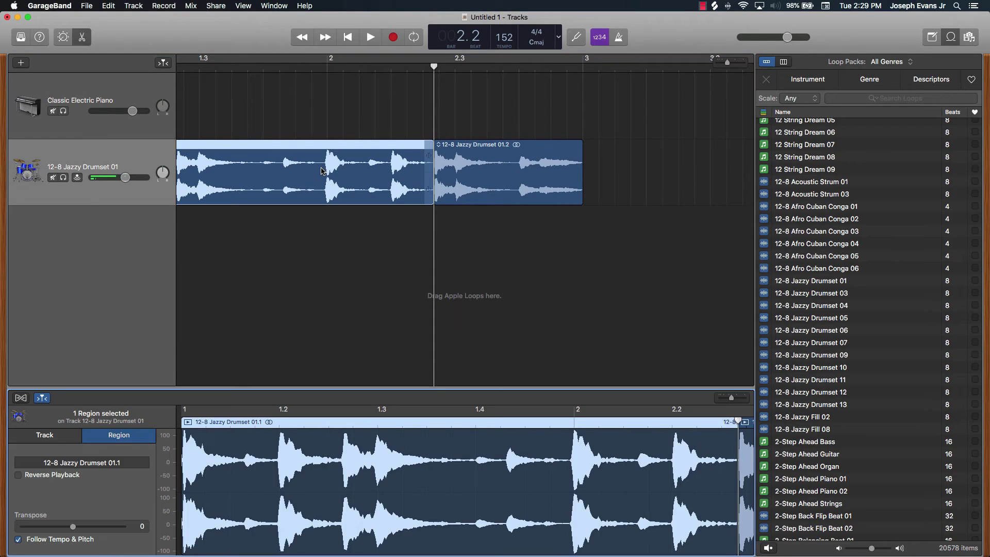
{"action": "left_click_drag", "start_coordinate": [222, 388], "coordinate": [222, 313]}
{"action": "scroll", "coordinate": [514, 368], "scroll_direction": "right", "scroll_amount": 10}
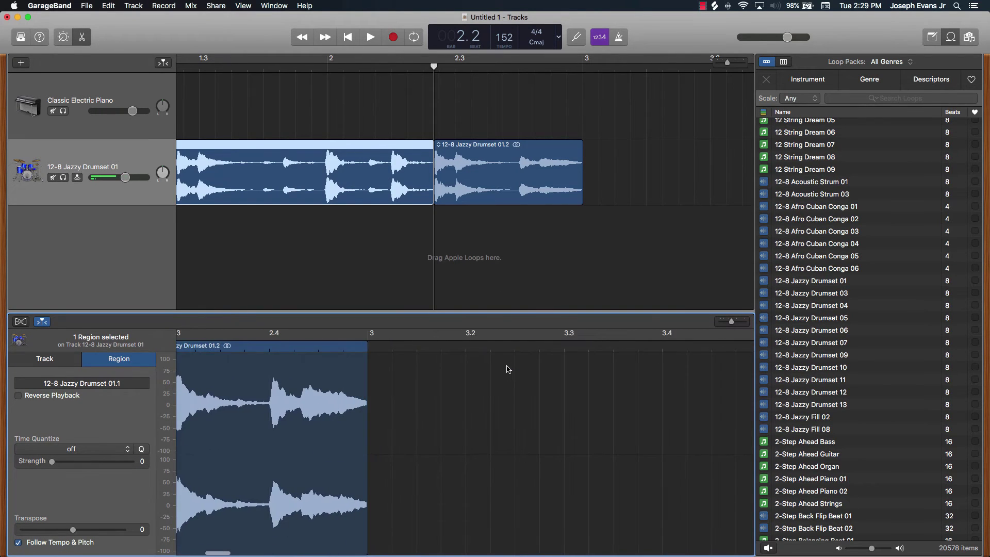
{"action": "scroll", "coordinate": [505, 367], "scroll_direction": "left", "scroll_amount": 10}
{"action": "mouse_move", "coordinate": [451, 555]}
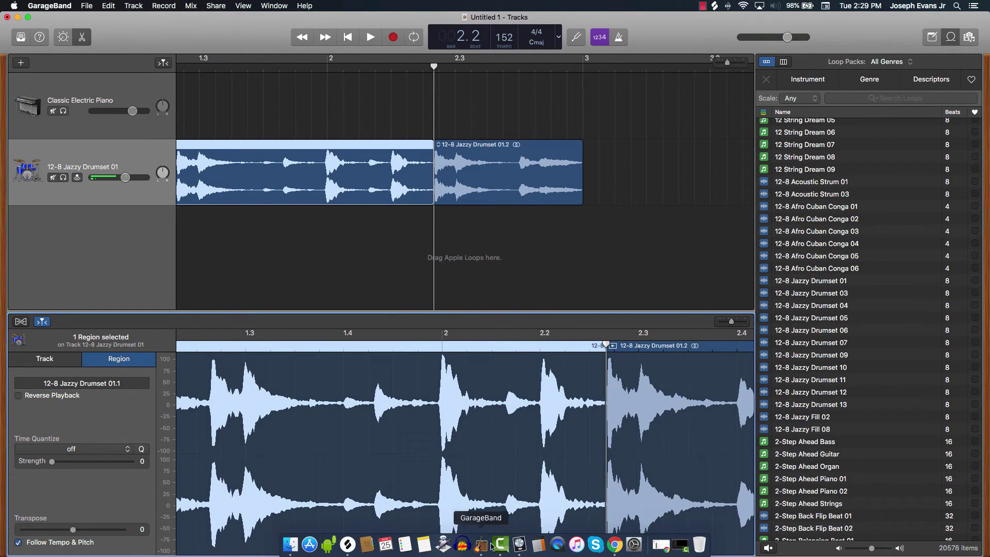
{"action": "left_click", "coordinate": [519, 543]}
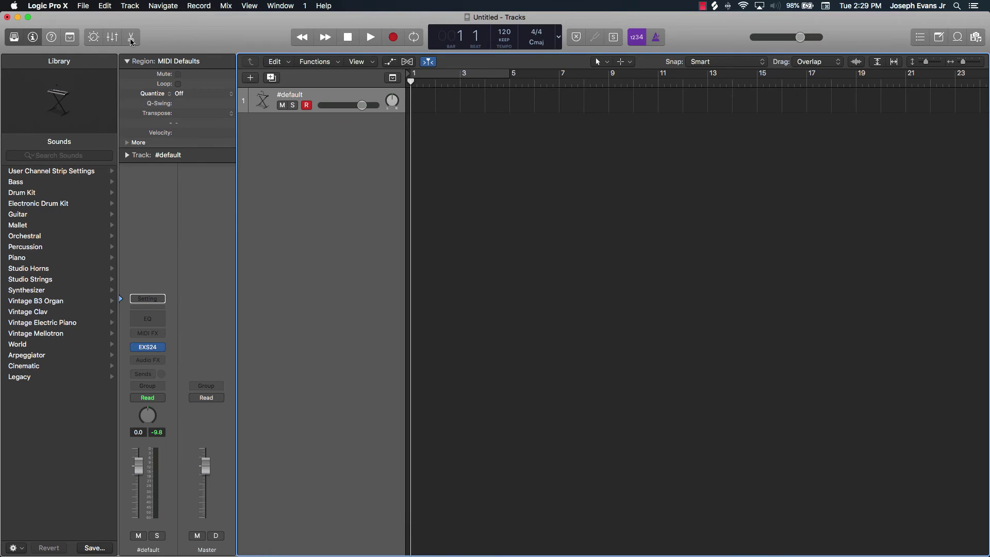
Step: Show the full toolbar and add the 12-8 Acoustic Strum loop from the Apple Loops browser
{"action": "left_click", "coordinate": [73, 37]}
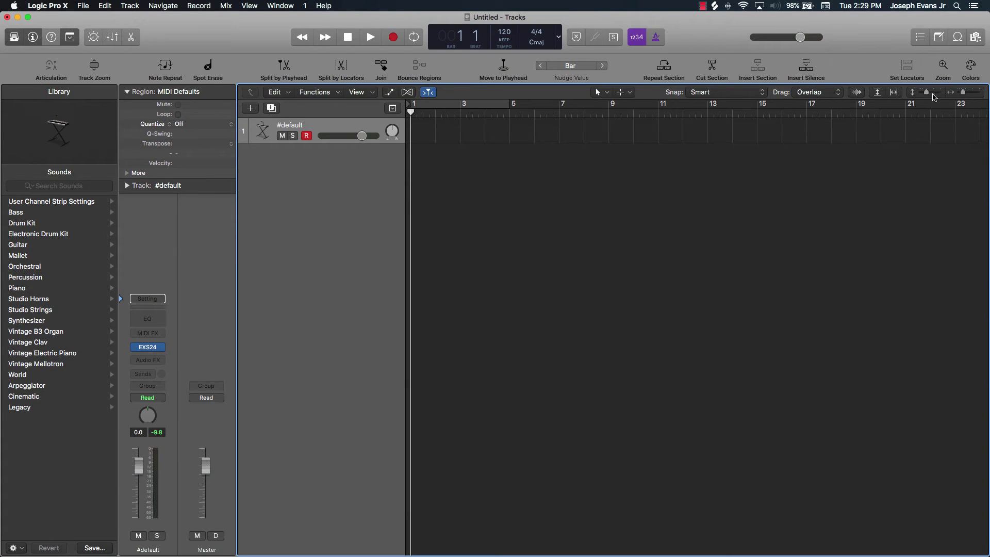
{"action": "left_click", "coordinate": [957, 37]}
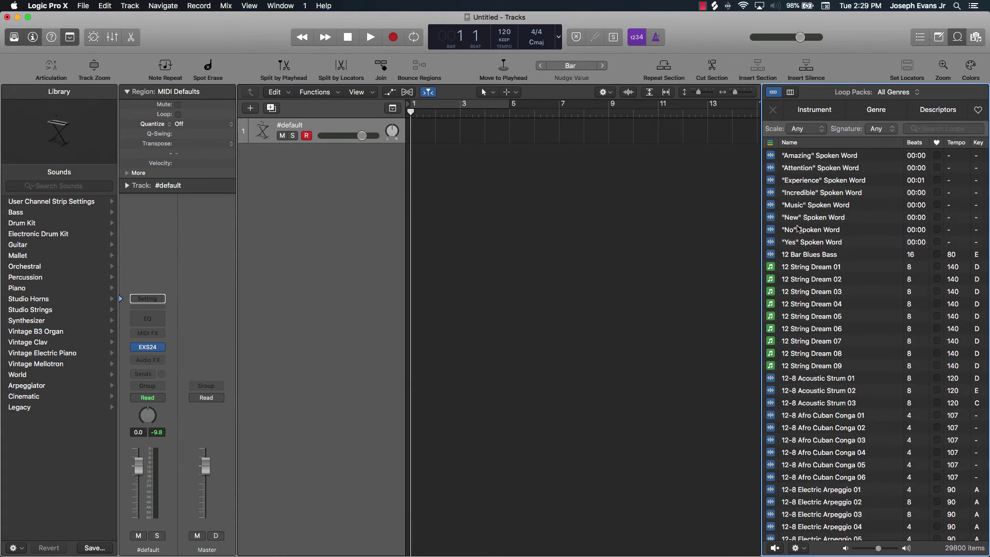
{"action": "left_click_drag", "start_coordinate": [829, 380], "coordinate": [456, 224]}
{"action": "left_click", "coordinate": [456, 224]}
Step: Repeat the 12-8 Acoustic Strum region at bars 5, 9 and 13
{"action": "left_click", "coordinate": [424, 111]}
{"action": "left_click", "coordinate": [441, 112]}
{"action": "left_click", "coordinate": [437, 150]}
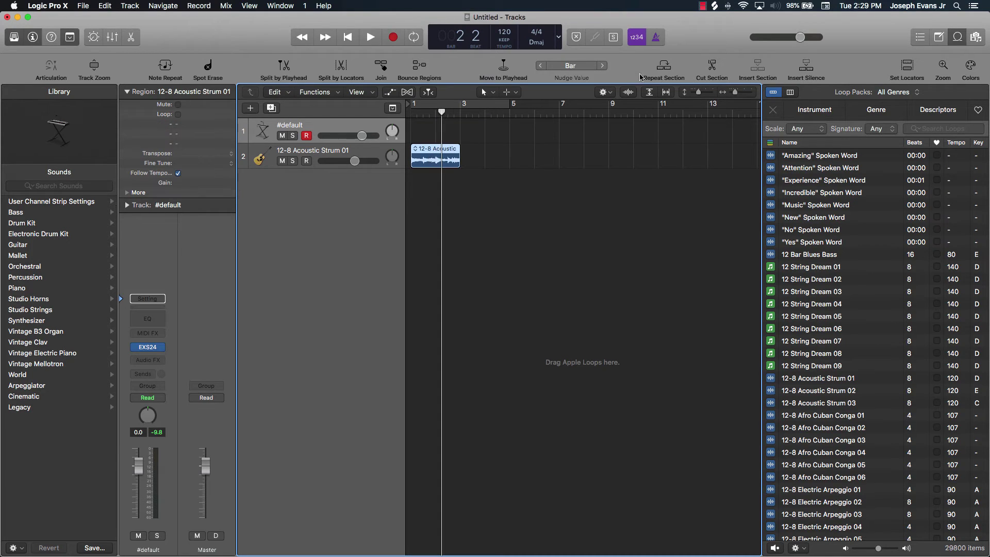
{"action": "left_click", "coordinate": [660, 71]}
{"action": "left_click", "coordinate": [660, 71]}
{"action": "left_click", "coordinate": [660, 72]}
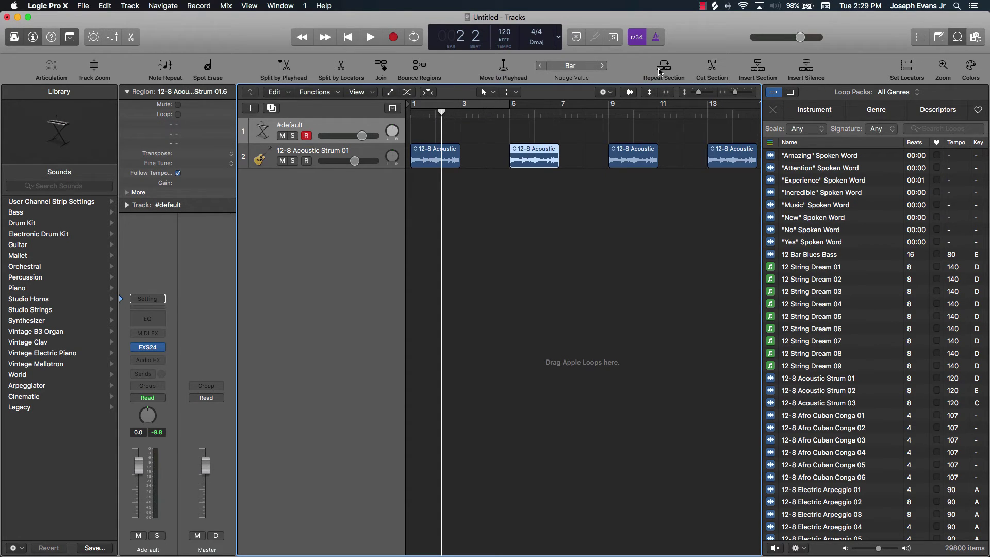
Step: Set the nudge value to Beat and undo the repeated strum copies
{"action": "left_click", "coordinate": [575, 65]}
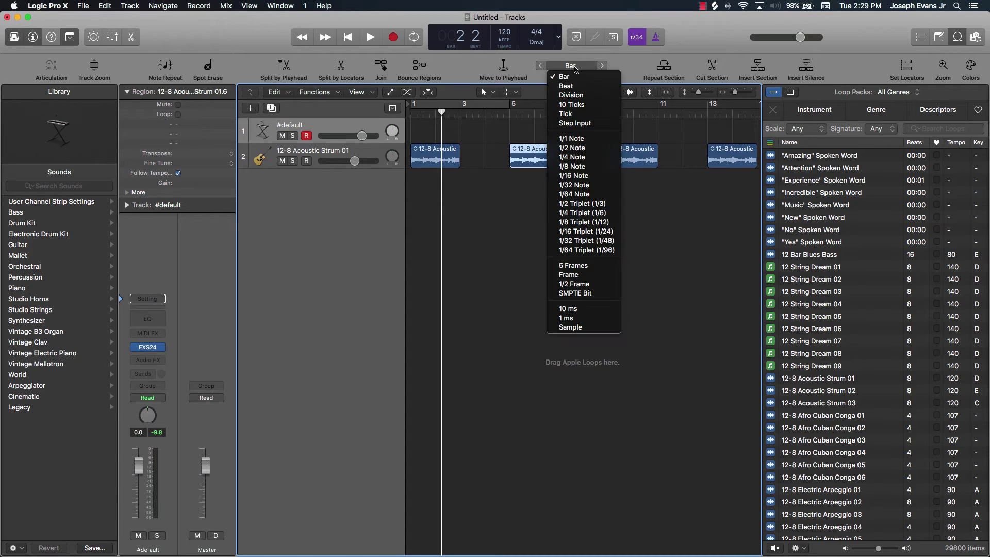
{"action": "left_click", "coordinate": [578, 86]}
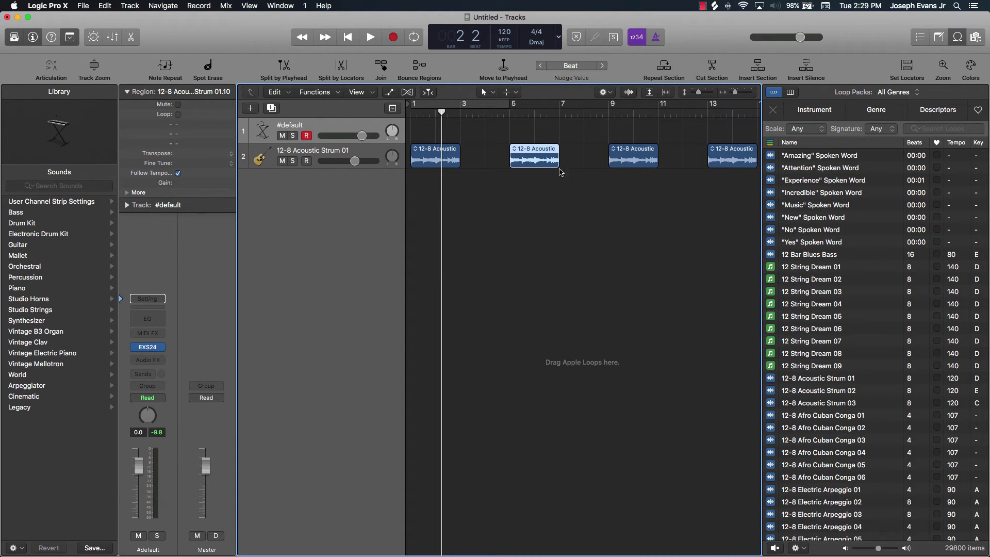
{"action": "left_click", "coordinate": [544, 160]}
{"action": "key", "text": "super+z"}
{"action": "key", "text": "super+z"}
{"action": "key", "text": "super+z"}
{"action": "key", "text": "super+z"}
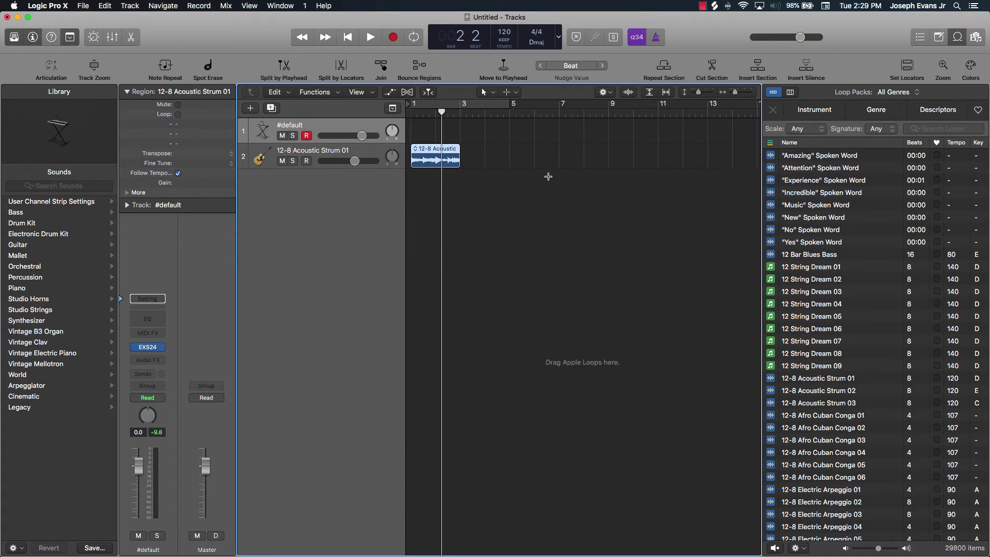
Step: Close the Apple Loops browser, hide the toolbar, open the mixer, and return to GarageBand
{"action": "left_click", "coordinate": [956, 40]}
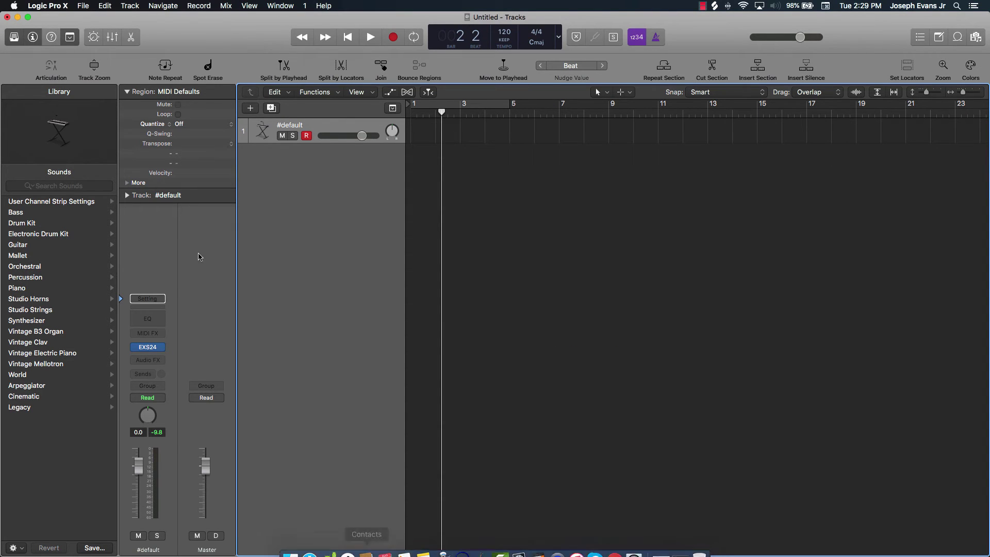
{"action": "left_click", "coordinate": [69, 36]}
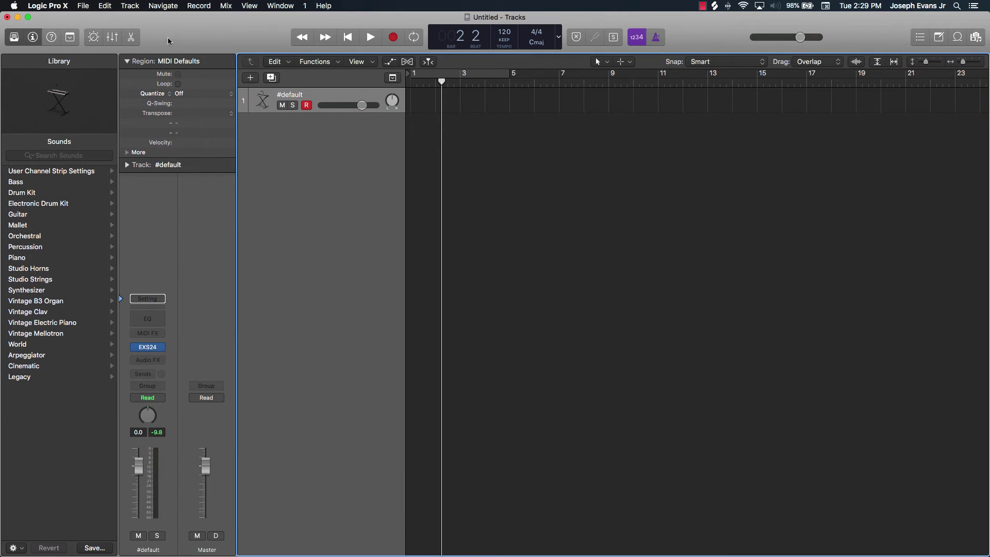
{"action": "left_click", "coordinate": [112, 37]}
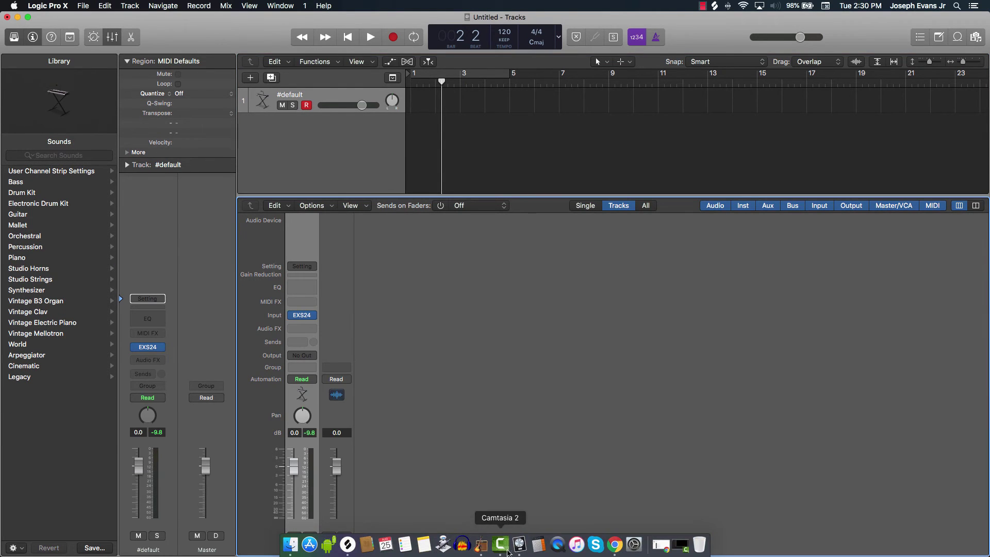
{"action": "left_click", "coordinate": [487, 549]}
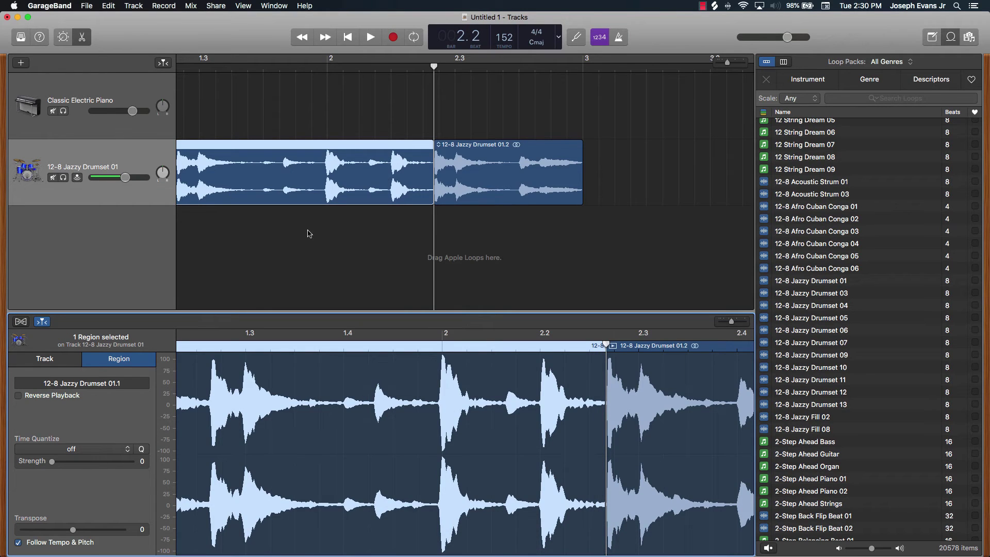
Step: Close the Editor, delete both 12-8 Jazzy Drumset 01 regions, then remove the empty drum track
{"action": "left_click", "coordinate": [83, 37]}
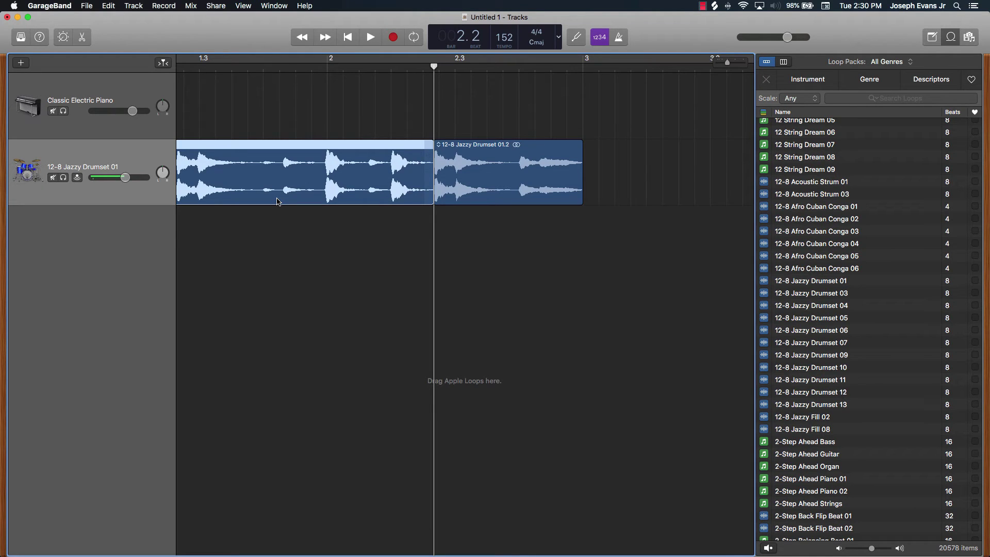
{"action": "key", "text": "Delete"}
{"action": "scroll", "coordinate": [277, 201], "scroll_direction": "right", "scroll_amount": 3}
{"action": "left_click", "coordinate": [405, 180]}
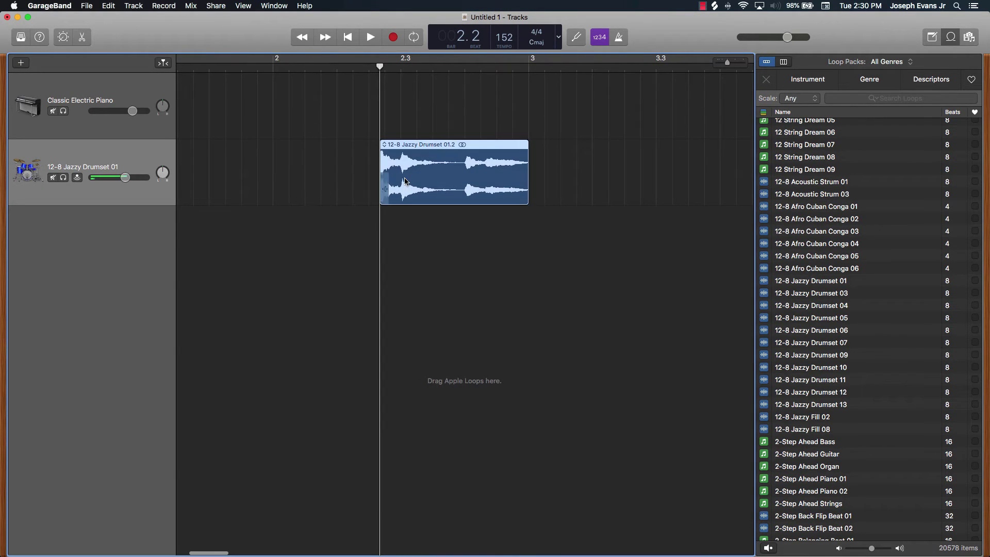
{"action": "key", "text": "Delete"}
{"action": "scroll", "coordinate": [404, 181], "scroll_direction": "right", "scroll_amount": 1}
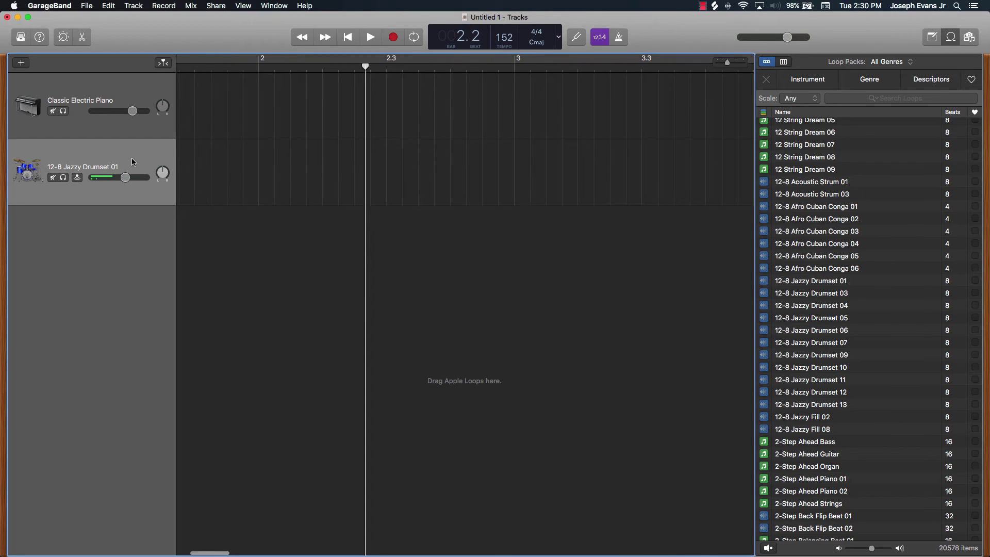
{"action": "key", "text": "super+BackSpace"}
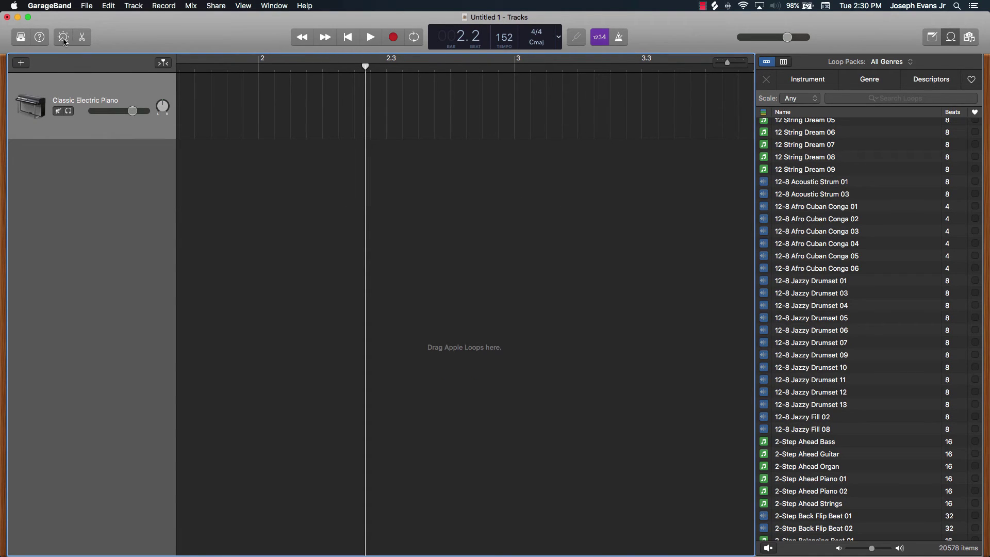
Step: Set the Classic Electric Piano volume to -0.8 dB and show its Smart Controls with the E-Piano plug-in
{"action": "left_click_drag", "start_coordinate": [135, 115], "coordinate": [163, 102]}
{"action": "left_click", "coordinate": [62, 39]}
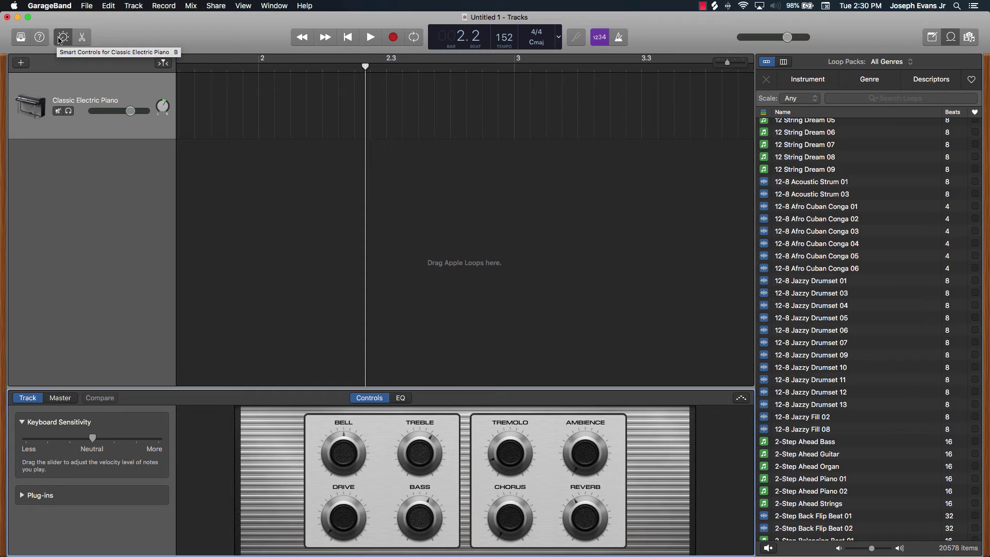
{"action": "left_click", "coordinate": [22, 496]}
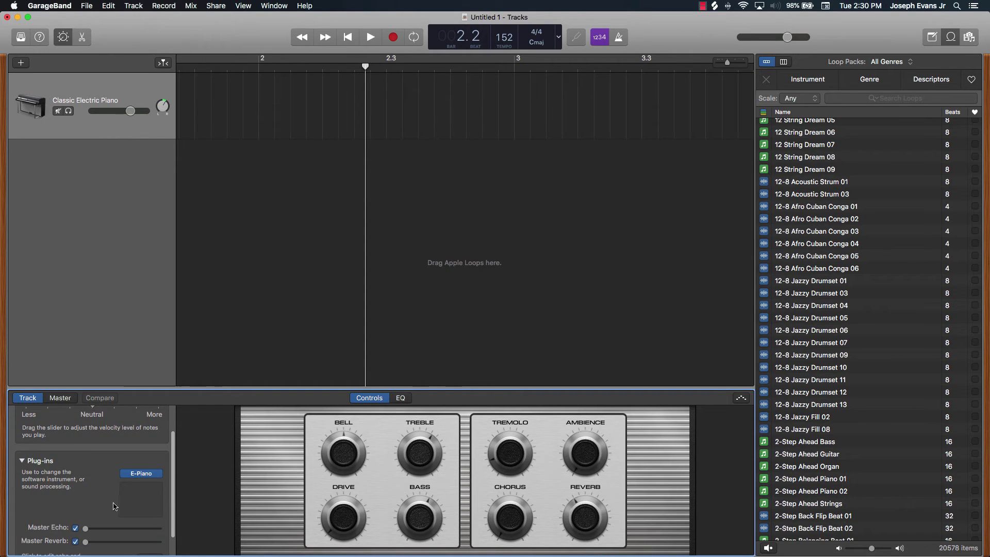
{"action": "scroll", "coordinate": [77, 503], "scroll_direction": "down", "scroll_amount": 3}
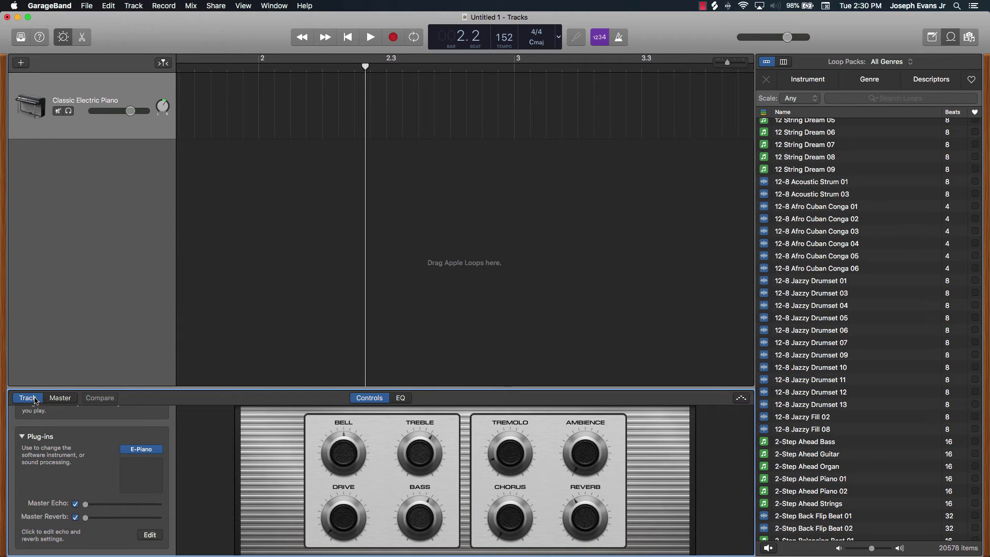
{"action": "left_click", "coordinate": [67, 401]}
{"action": "left_click", "coordinate": [28, 398]}
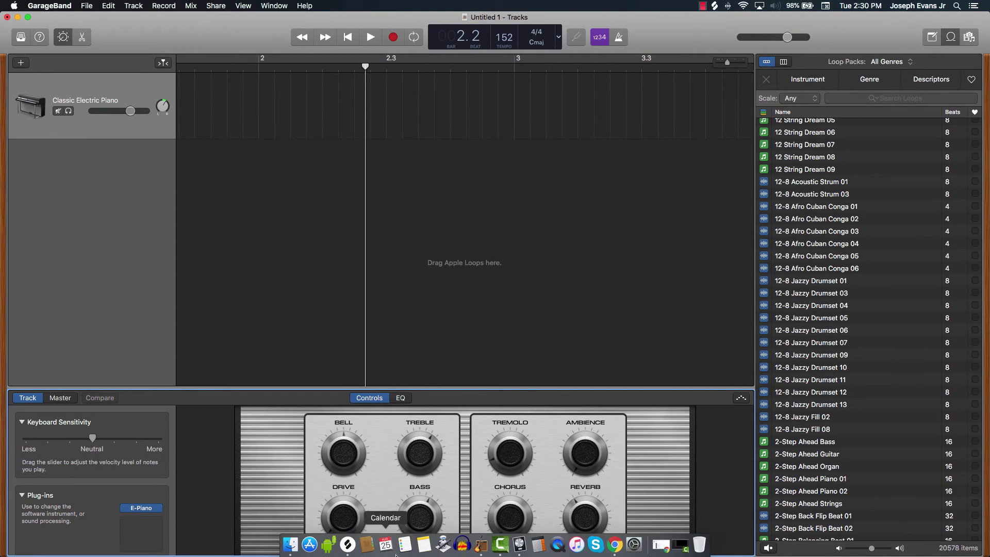
Step: Bring Logic Pro X to the front from the Dock, with its mixer showing
{"action": "left_click", "coordinate": [518, 543]}
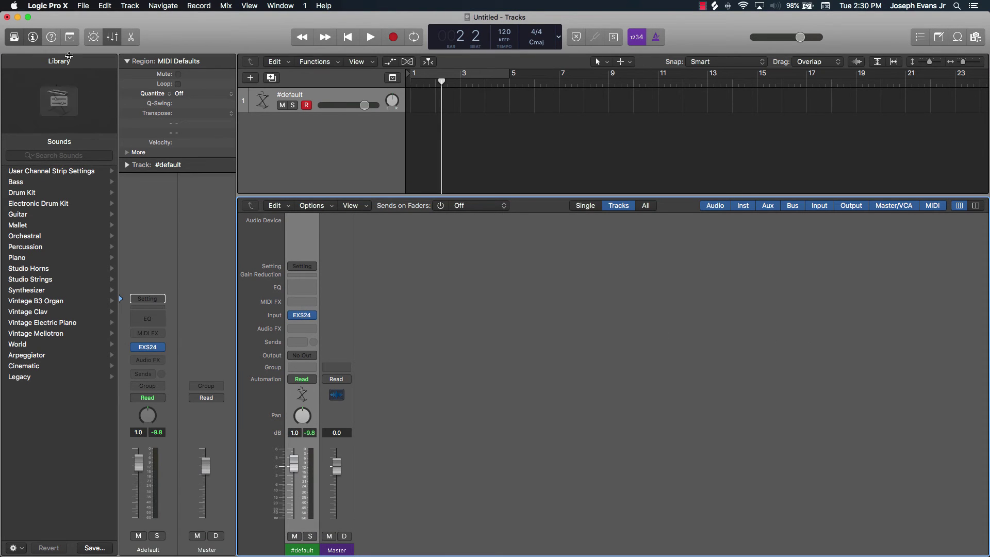
{"action": "left_click", "coordinate": [32, 38]}
{"action": "left_click", "coordinate": [32, 39]}
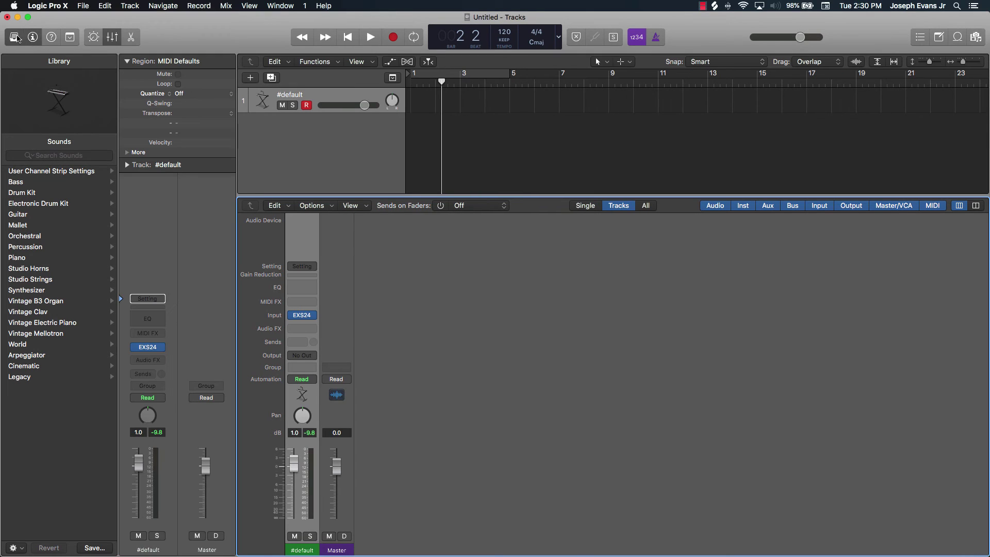
{"action": "left_click", "coordinate": [15, 38]}
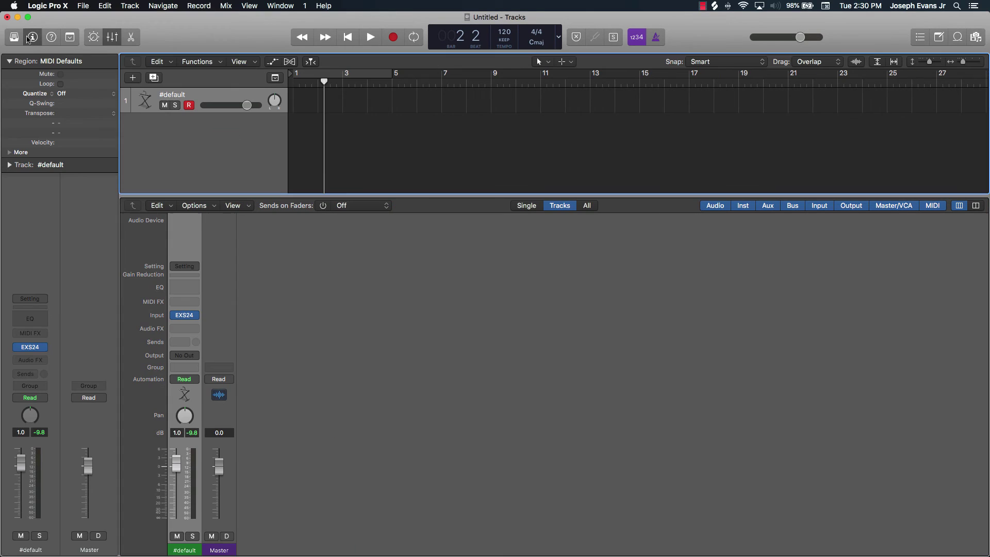
{"action": "left_click", "coordinate": [45, 361]}
{"action": "mouse_move", "coordinate": [50, 548]}
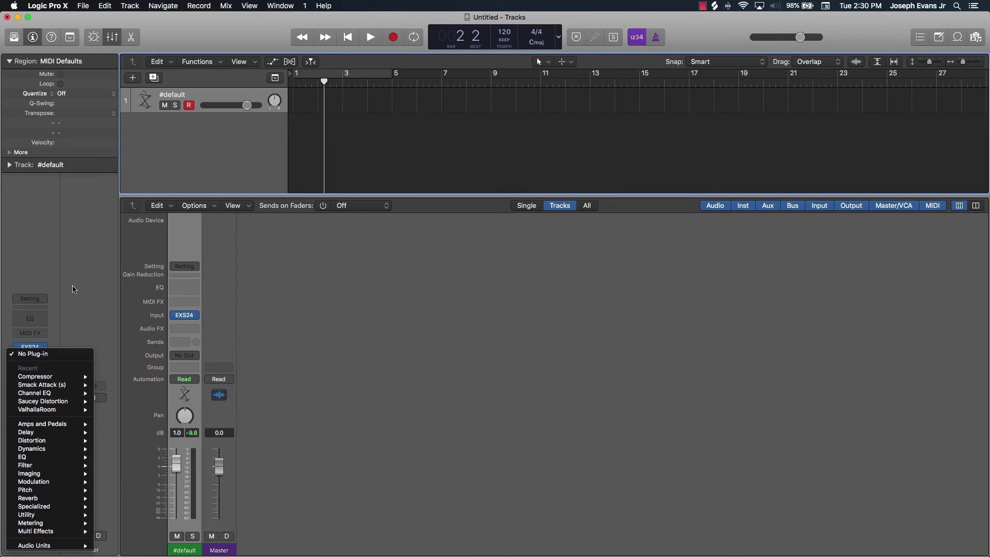
{"action": "left_click", "coordinate": [24, 317]}
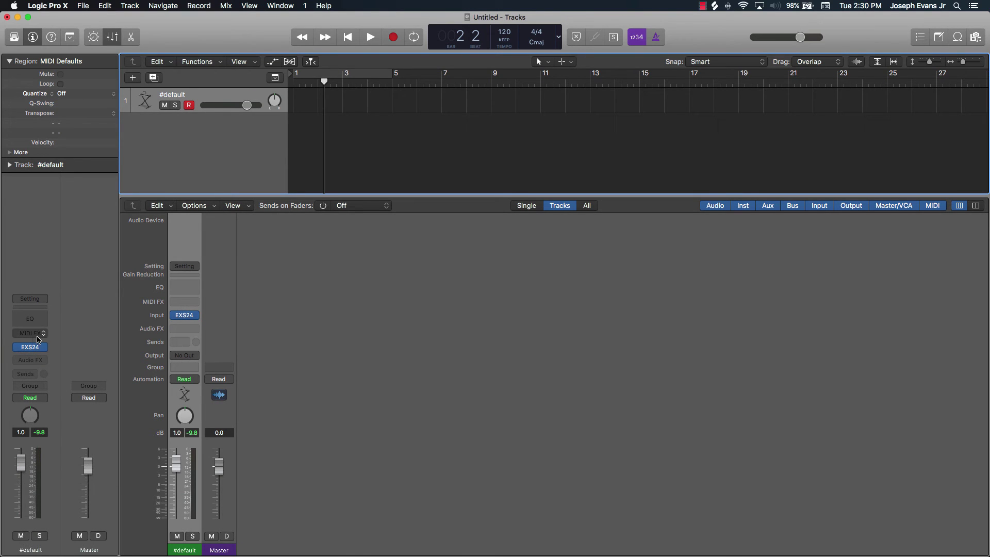
{"action": "left_click", "coordinate": [32, 376]}
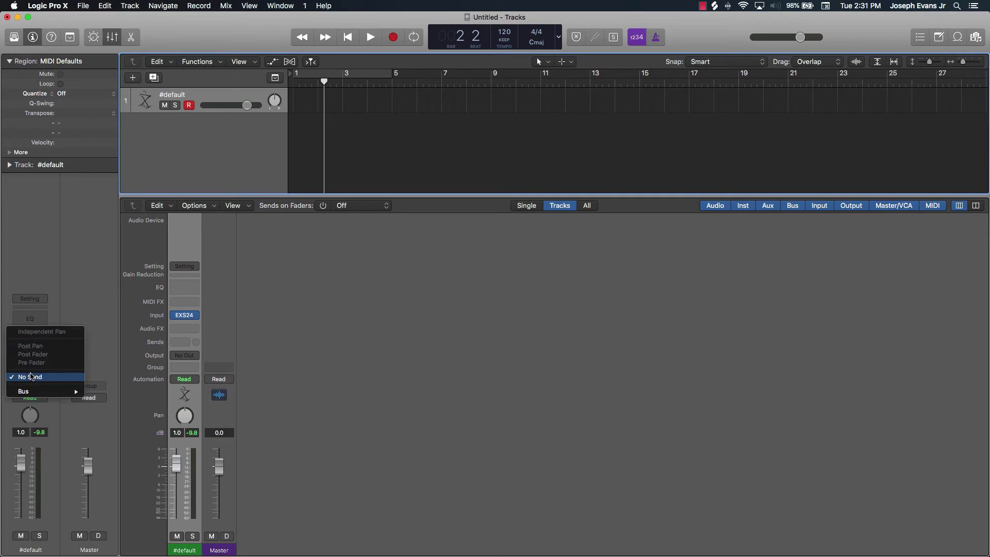
{"action": "mouse_move", "coordinate": [54, 393]}
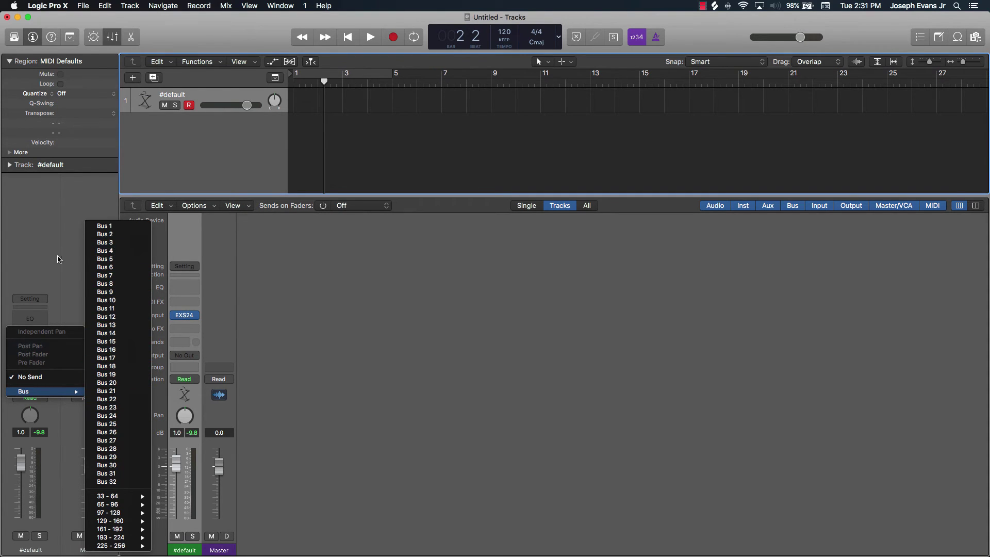
{"action": "left_click", "coordinate": [9, 242]}
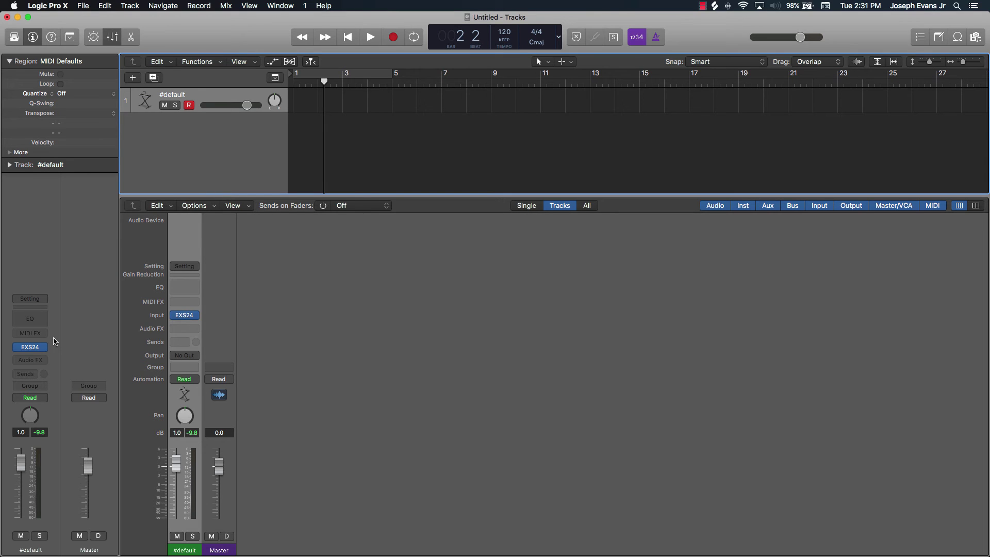
{"action": "left_click", "coordinate": [79, 6]}
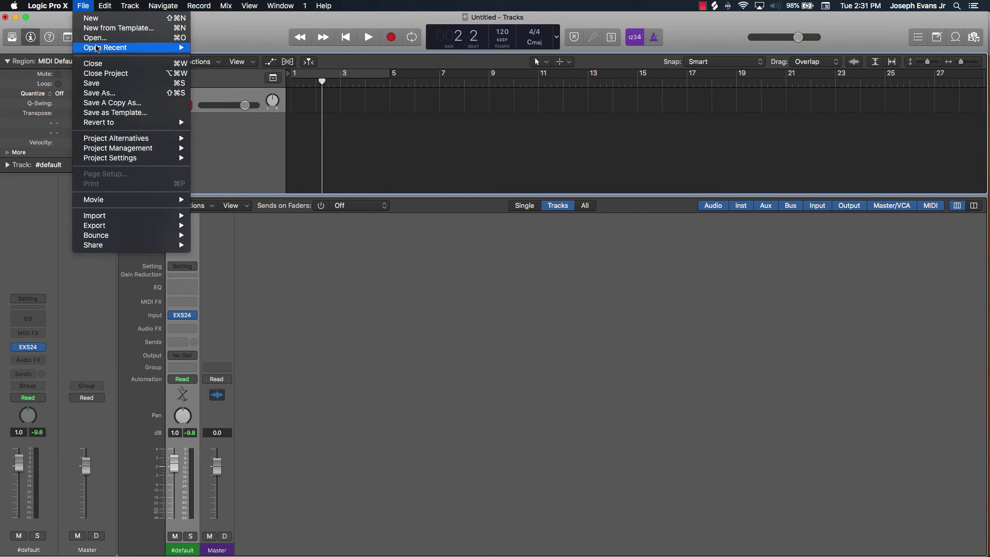
Step: Open the recent project Make Love, closing the untitled project without saving
{"action": "mouse_move", "coordinate": [97, 48]}
{"action": "left_click", "coordinate": [248, 48]}
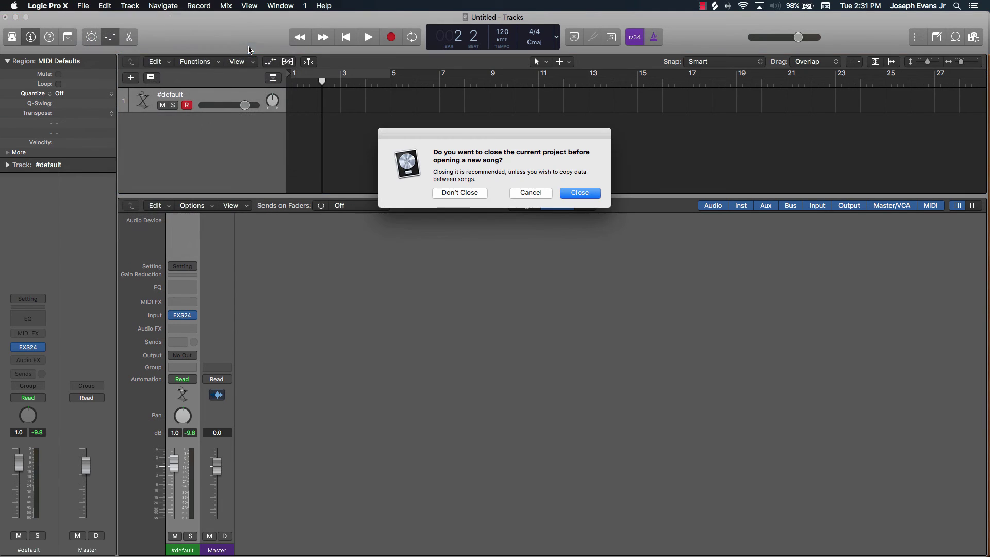
{"action": "left_click", "coordinate": [576, 192]}
{"action": "left_click", "coordinate": [470, 192]}
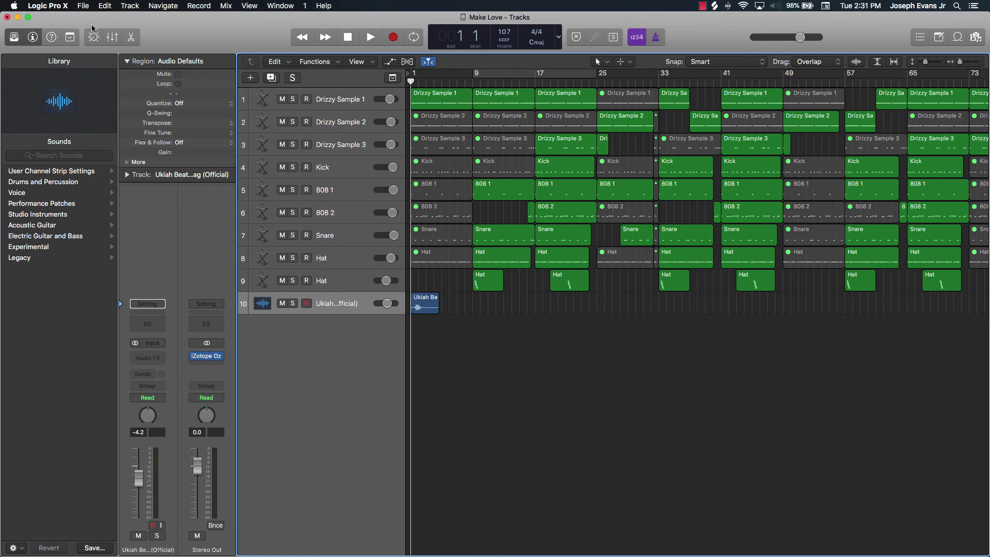
Step: Show the Make Love mixer, toggle the Inspector, select Drizzy Sample 1, and switch to GarageBand
{"action": "left_click", "coordinate": [112, 37]}
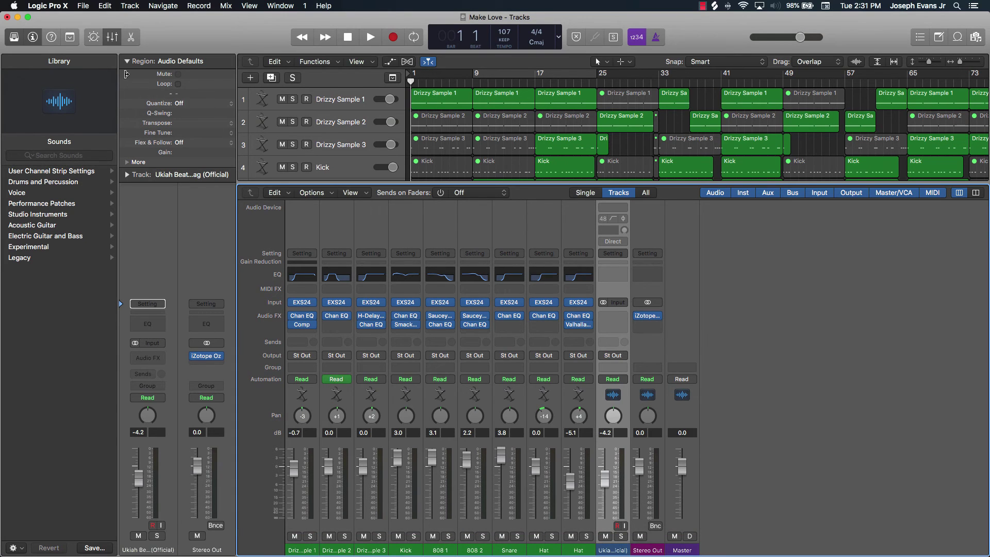
{"action": "left_click", "coordinate": [32, 36]}
{"action": "left_click", "coordinate": [32, 37]}
{"action": "left_click", "coordinate": [333, 101]}
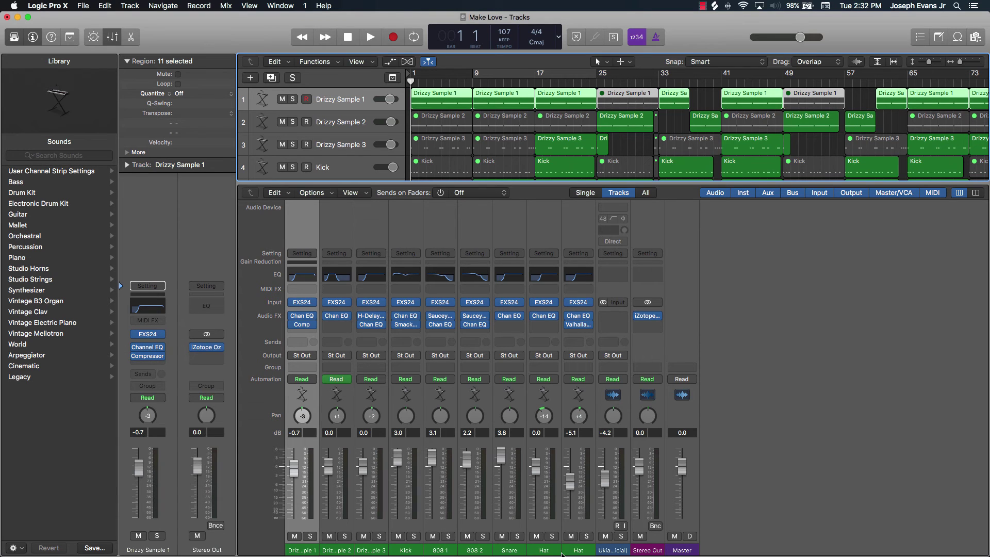
{"action": "mouse_move", "coordinate": [461, 556]}
{"action": "left_click", "coordinate": [486, 546]}
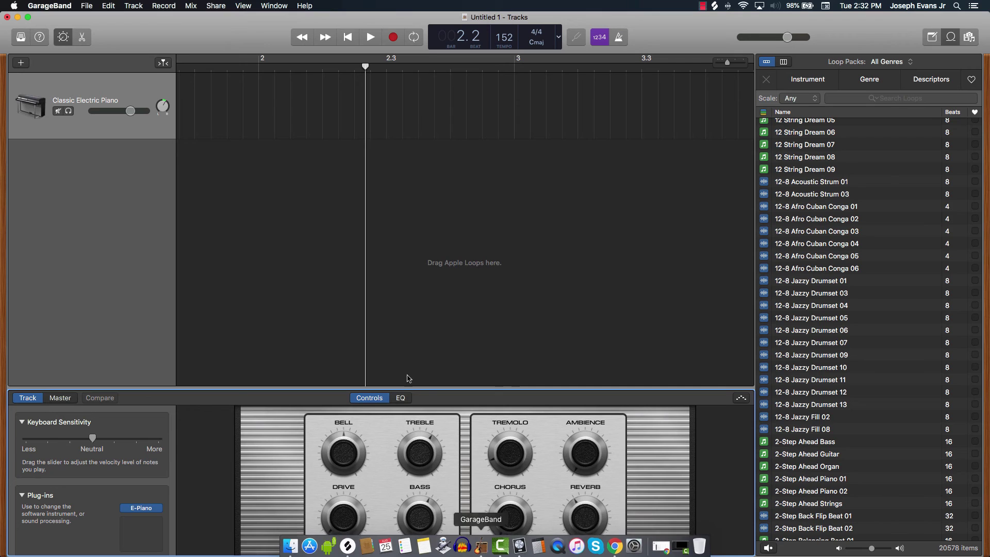
Step: Start opening a recent project and answer the save prompt for the untitled song
{"action": "left_click", "coordinate": [84, 6]}
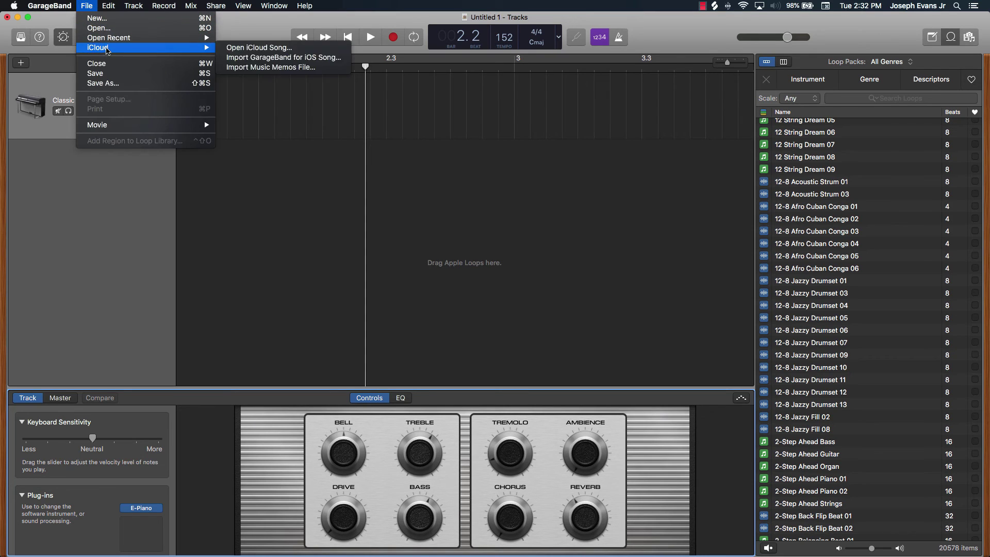
{"action": "mouse_move", "coordinate": [133, 39]}
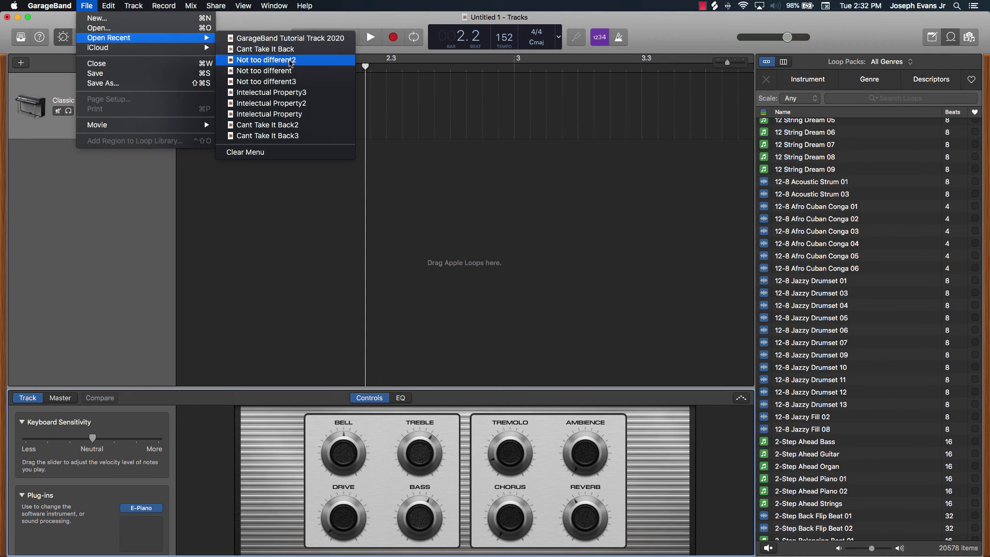
{"action": "left_click", "coordinate": [289, 71]}
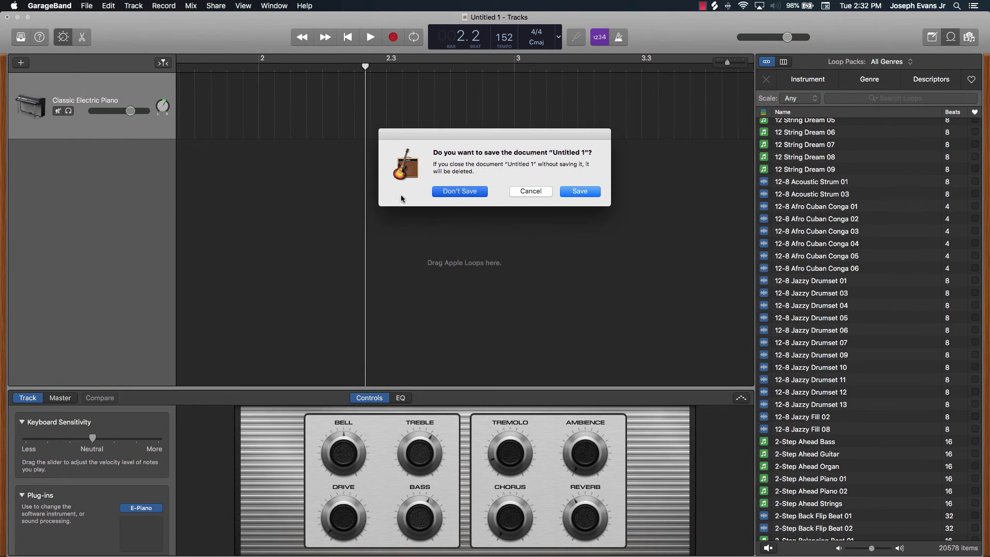
{"action": "left_click", "coordinate": [579, 191]}
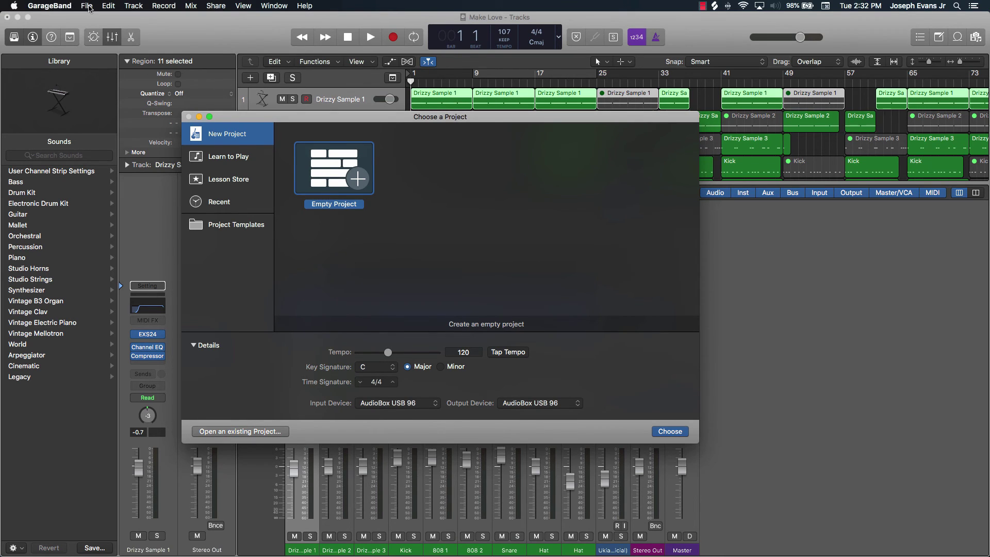
Step: Open the recent project GarageBand Tutorial Track 2020
{"action": "left_click", "coordinate": [87, 5]}
{"action": "mouse_move", "coordinate": [116, 41]}
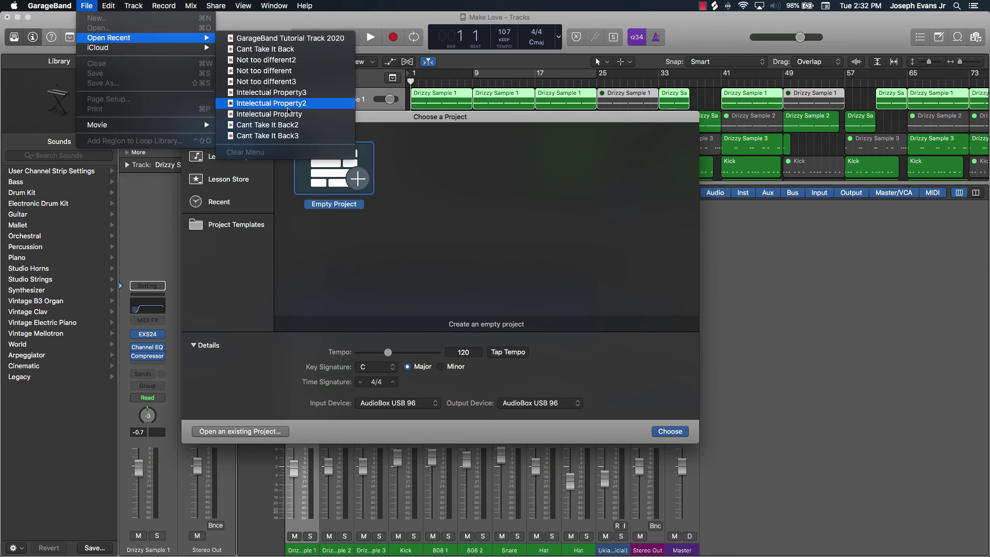
{"action": "left_click", "coordinate": [294, 40]}
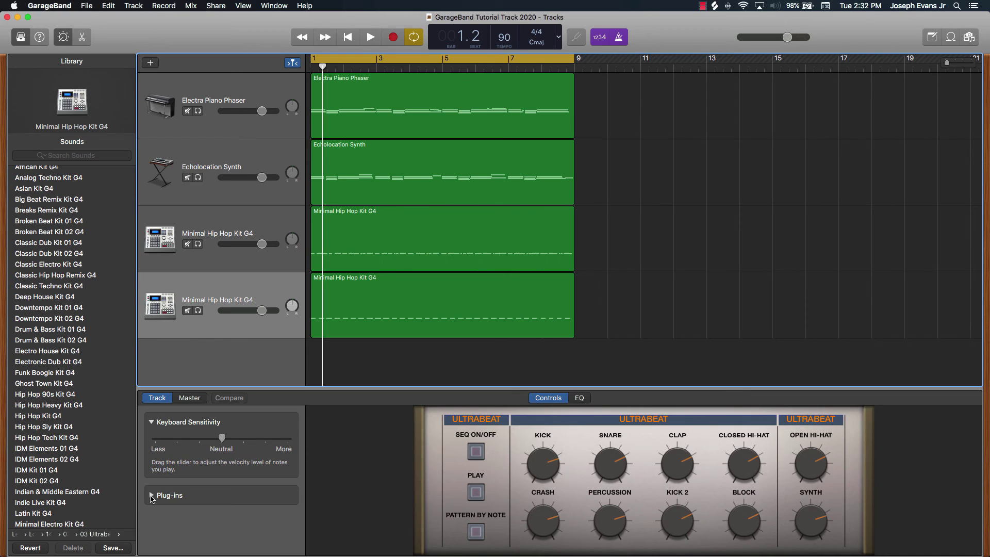
Step: Expand the drum track's Plug-ins list in Smart Controls and enlarge the Ultrabeat controls
{"action": "left_click", "coordinate": [151, 495]}
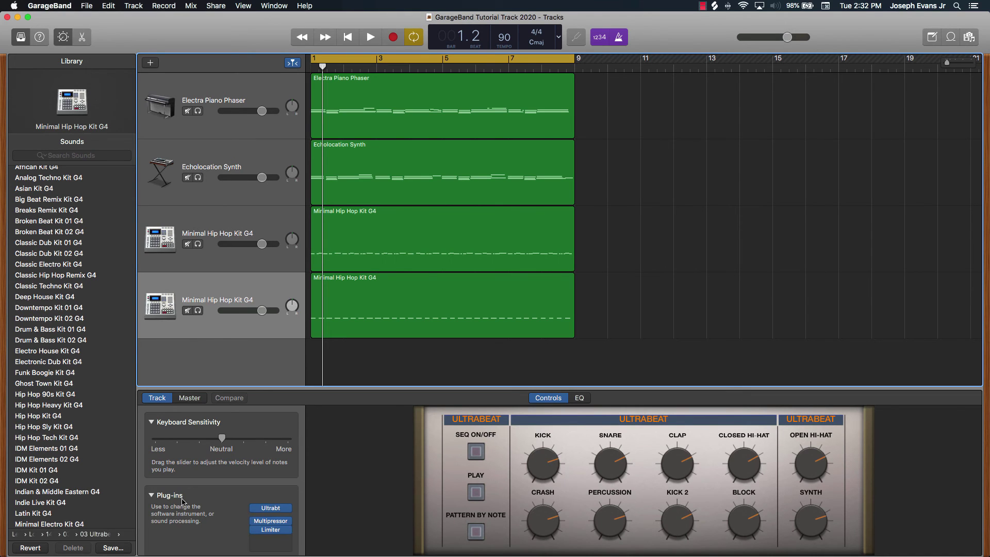
{"action": "scroll", "coordinate": [181, 499], "scroll_direction": "down", "scroll_amount": 2}
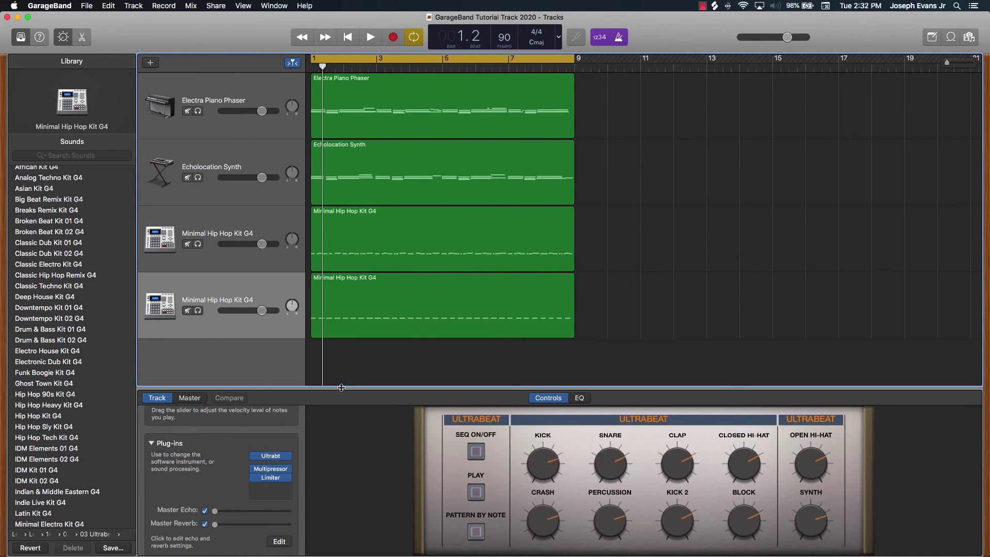
{"action": "left_click_drag", "start_coordinate": [344, 388], "coordinate": [343, 307]}
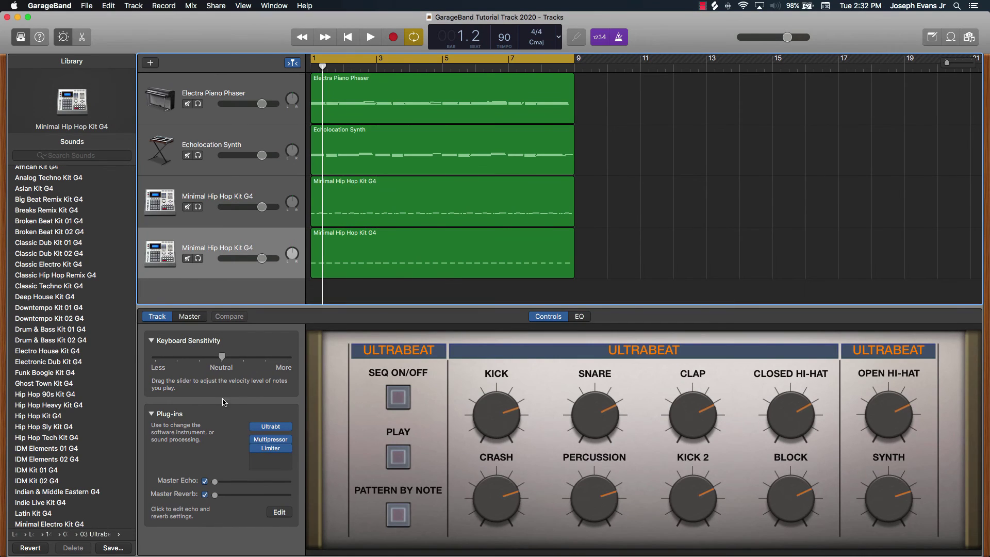
Step: Browse the empty plug-in slot's choices without adding one, then return to Logic Pro X
{"action": "left_click", "coordinate": [270, 460]}
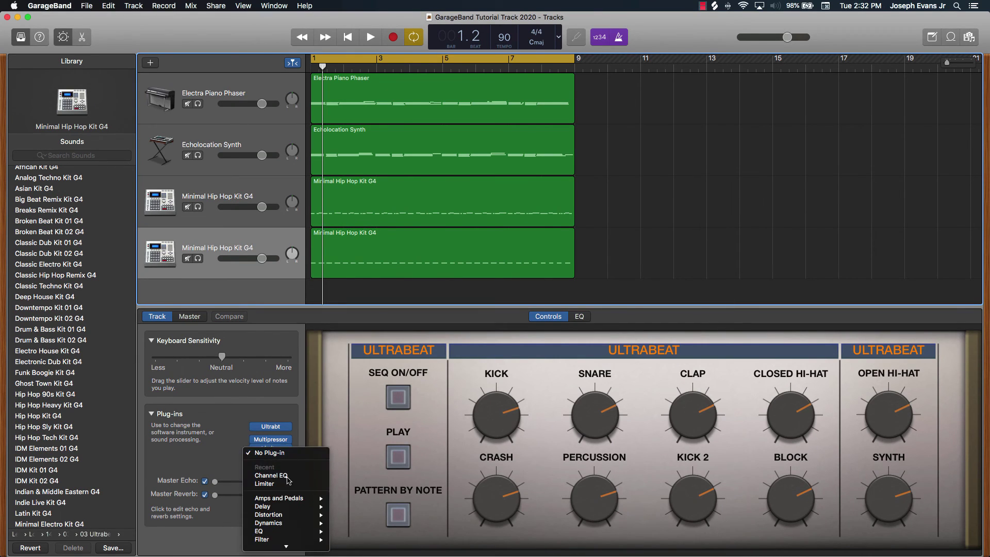
{"action": "mouse_move", "coordinate": [299, 547]}
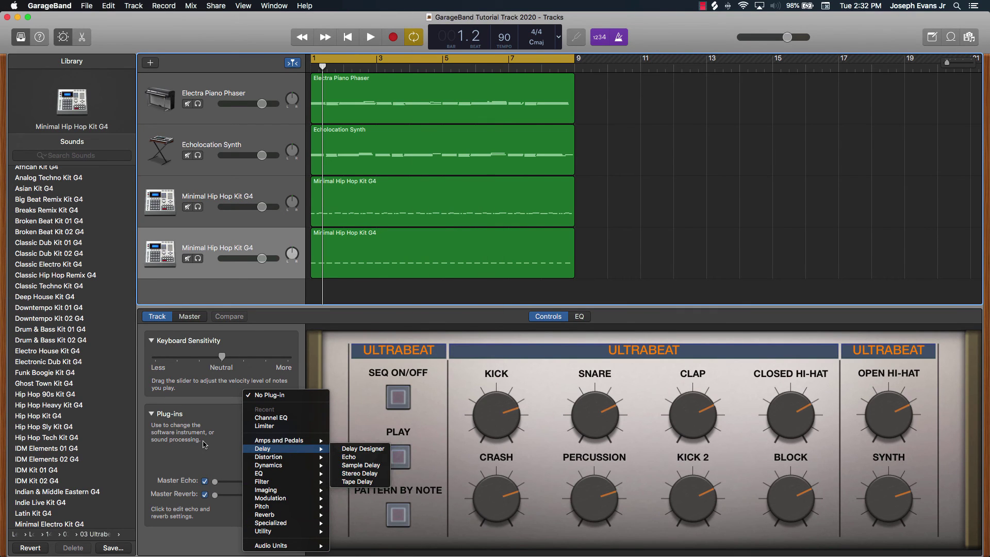
{"action": "left_click", "coordinate": [230, 482]}
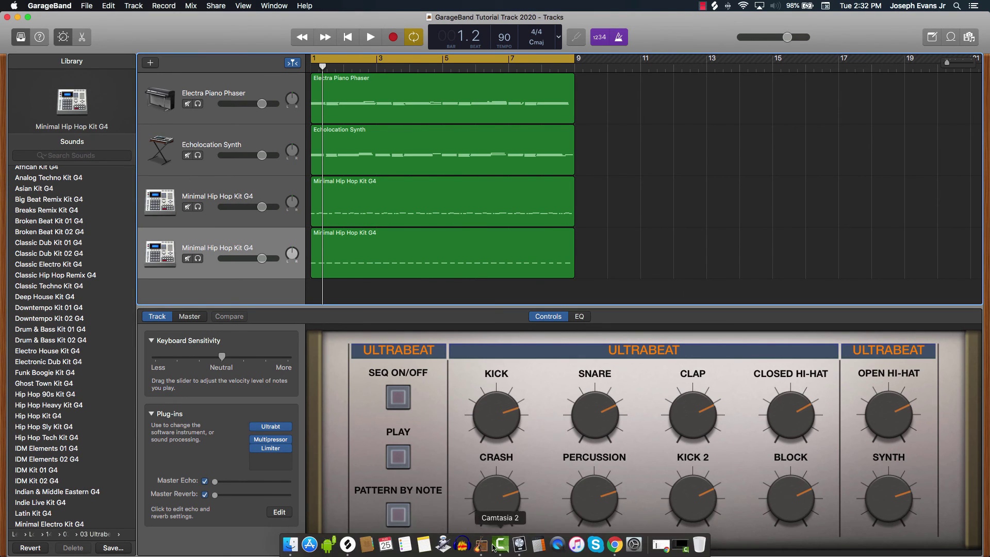
{"action": "left_click", "coordinate": [520, 544]}
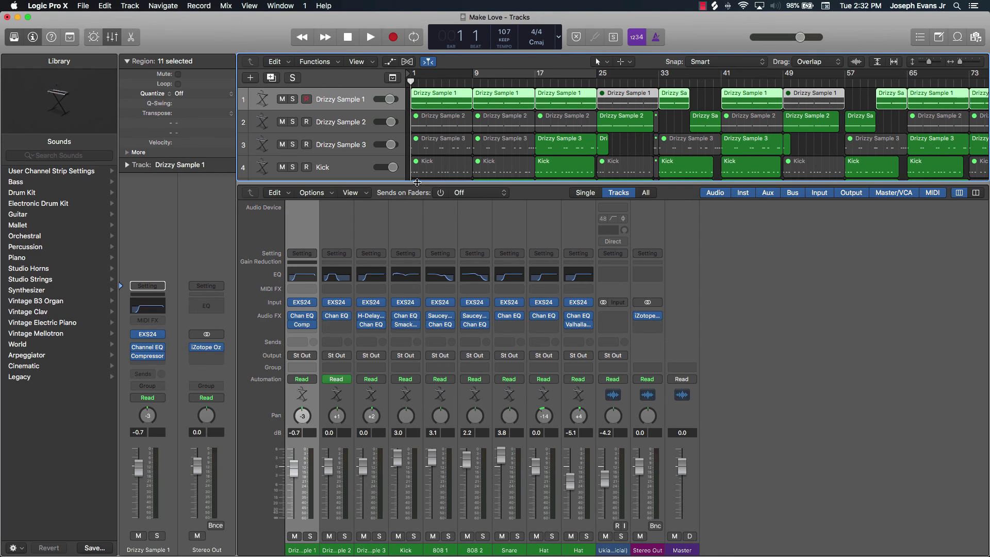
Step: Shrink the mixer to show all ten Make Love tracks, deselect regions, and open the 29800-item Apple Loops browser
{"action": "left_click_drag", "start_coordinate": [417, 181], "coordinate": [404, 337]}
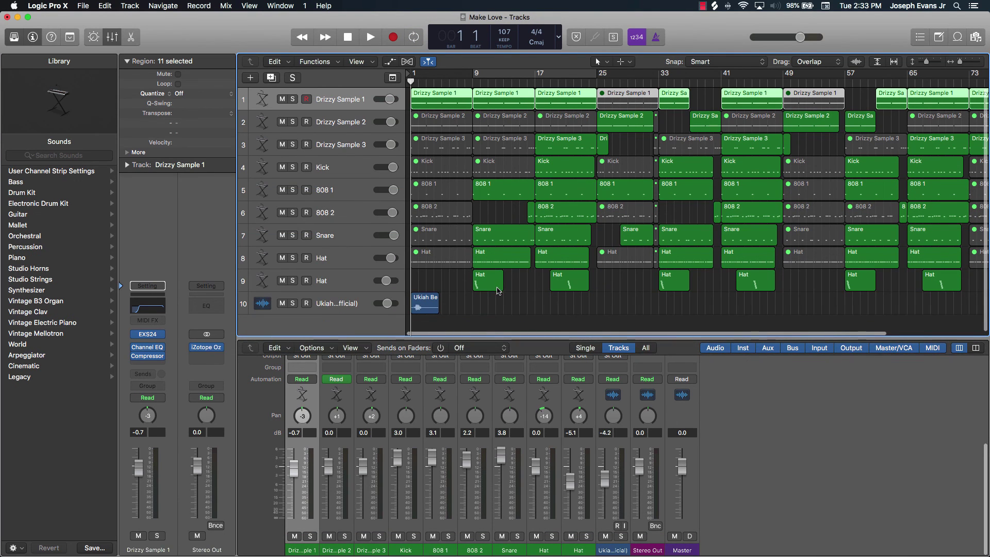
{"action": "left_click", "coordinate": [535, 295]}
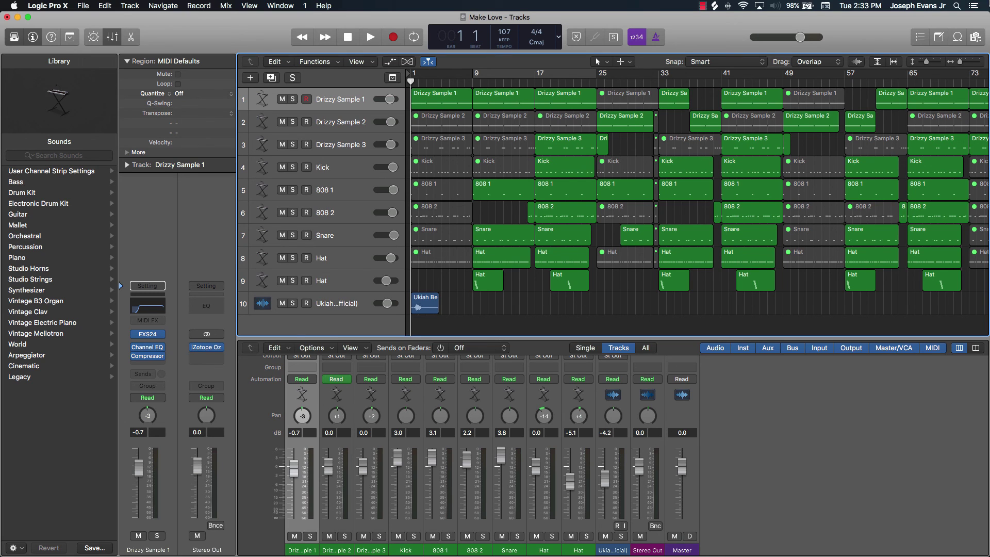
{"action": "left_click", "coordinate": [957, 37]}
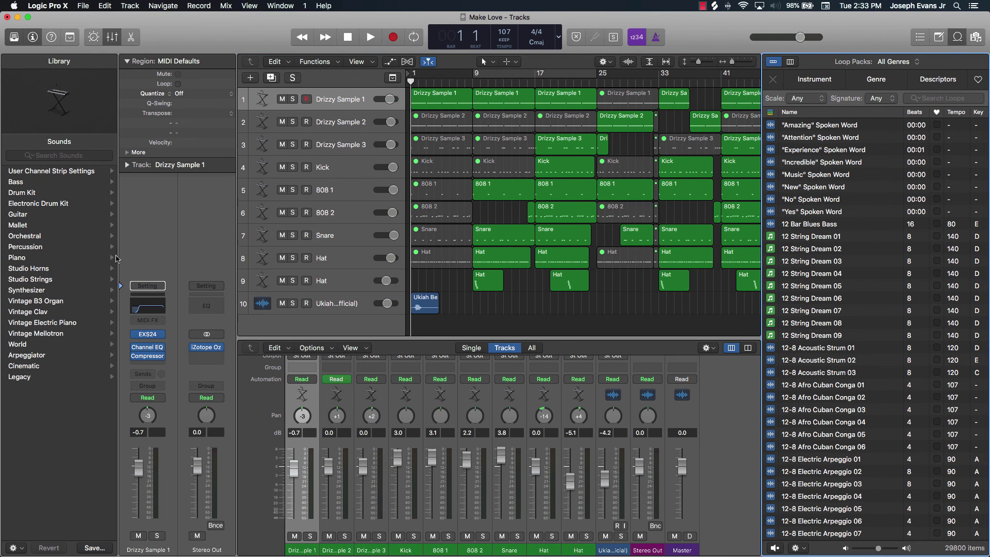
Step: Check the EXS24 instrument slot's list without changing it, then show the full editing toolbar
{"action": "left_click", "coordinate": [161, 334]}
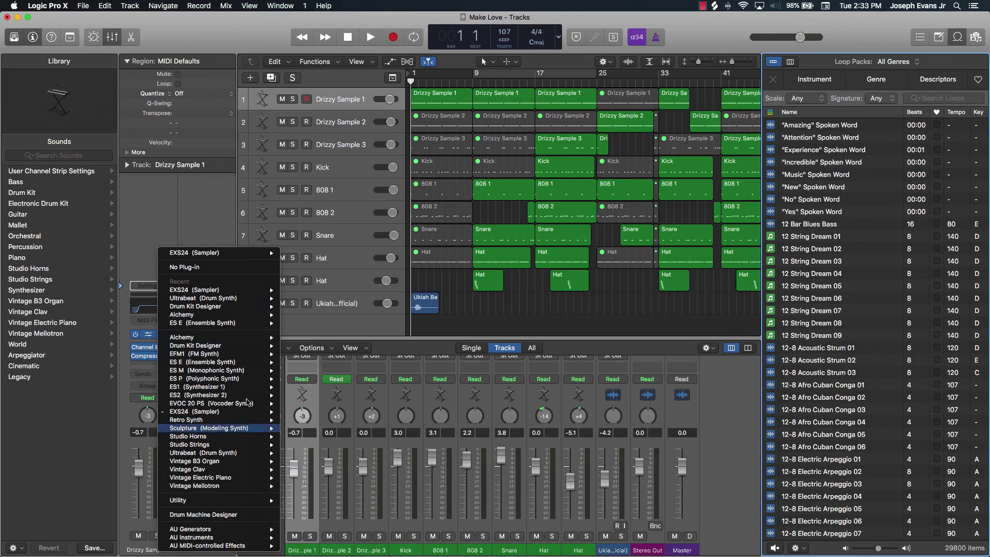
{"action": "left_click", "coordinate": [175, 203]}
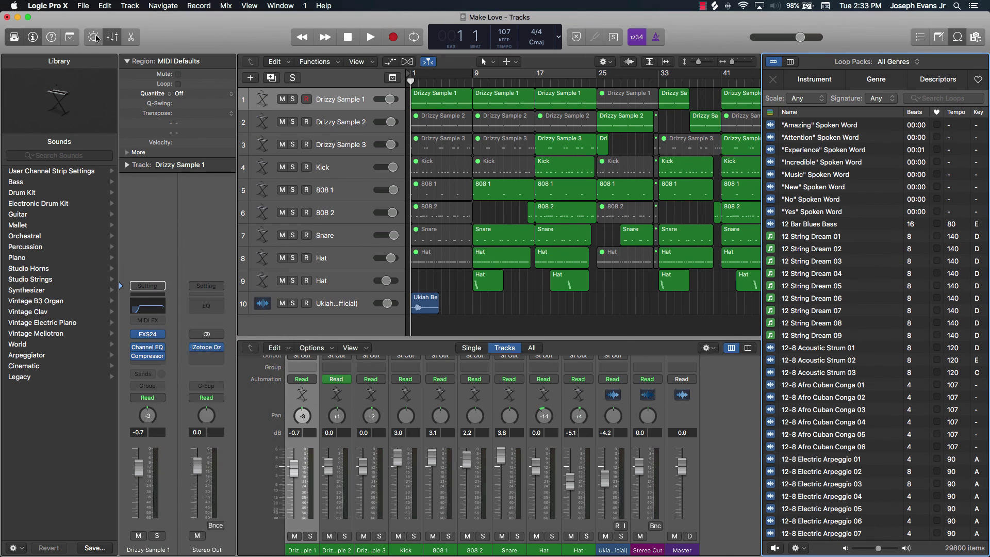
{"action": "left_click", "coordinate": [69, 39]}
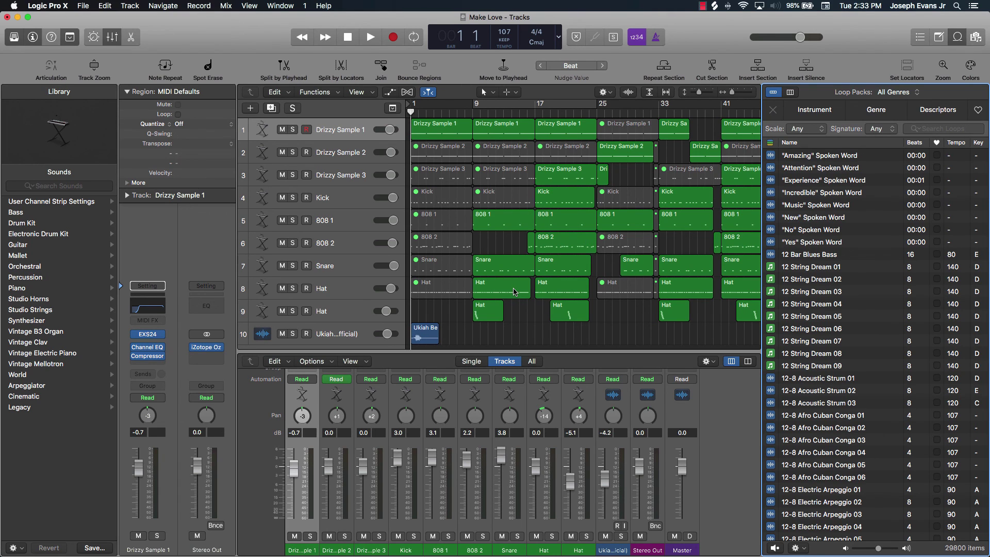
{"action": "left_click", "coordinate": [112, 37]}
{"action": "left_click", "coordinate": [112, 37]}
{"action": "scroll", "coordinate": [454, 429], "scroll_direction": "up", "scroll_amount": 5}
{"action": "scroll", "coordinate": [455, 429], "scroll_direction": "down", "scroll_amount": 5}
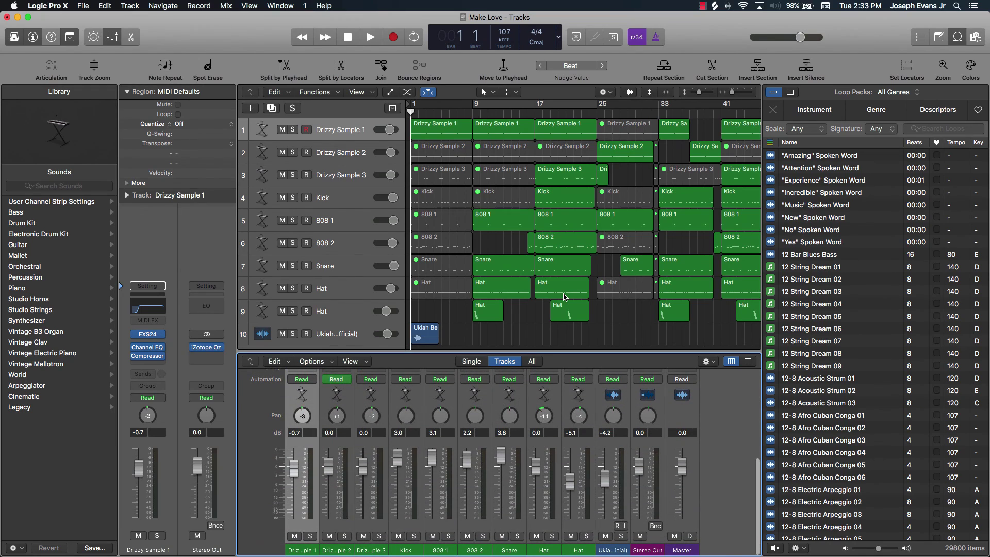